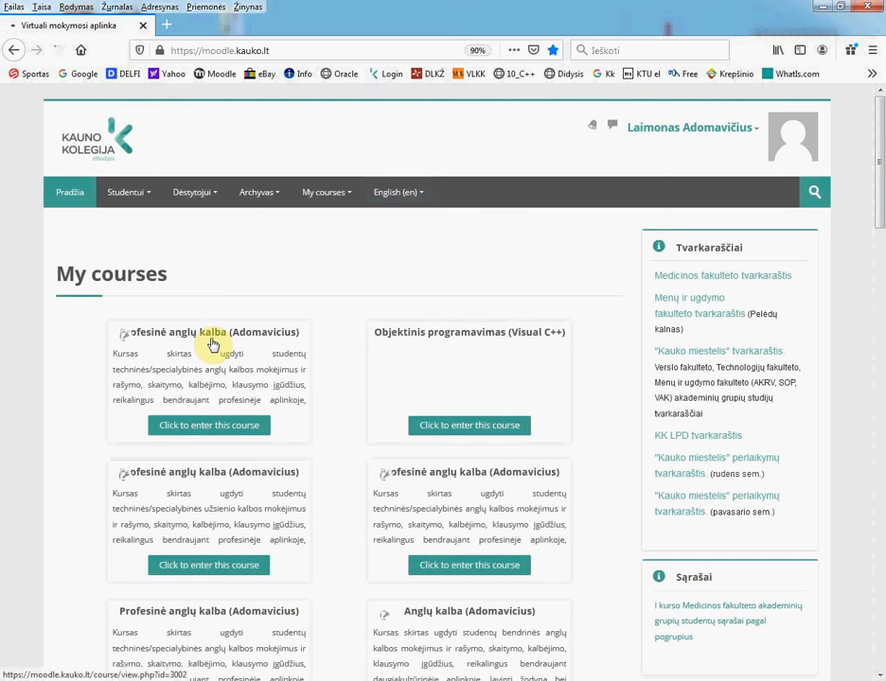
- Open the first Profesinė anglų kalba course, and switch to the Anglų kalba course from the list of own courses
click(217, 343)
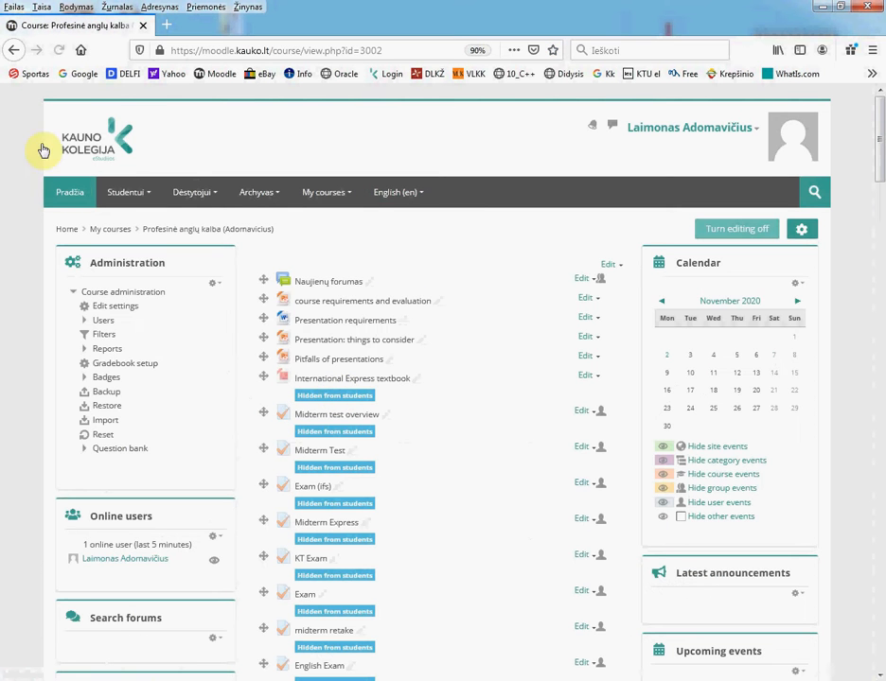
click(338, 194)
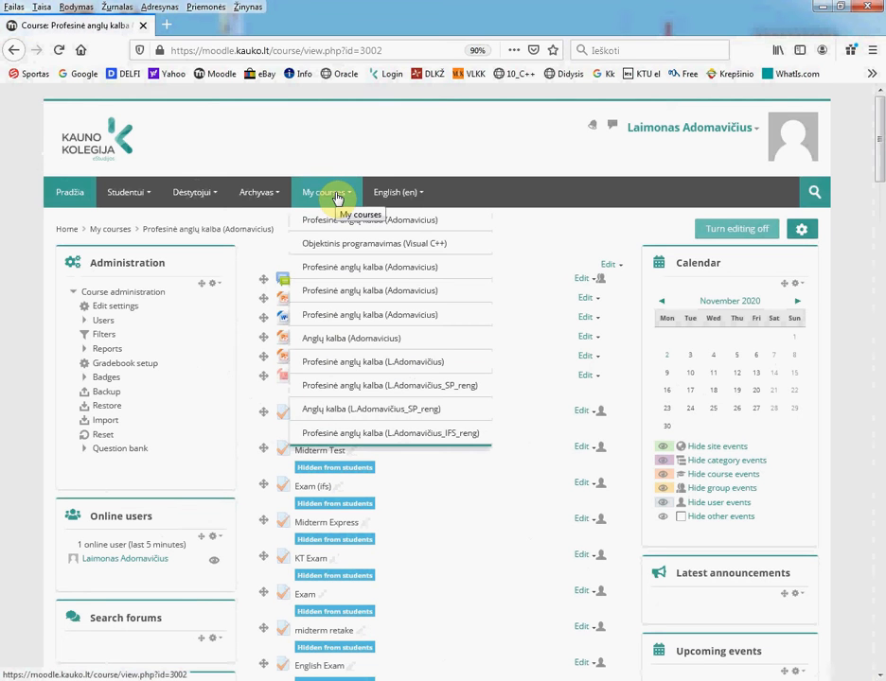
click(338, 196)
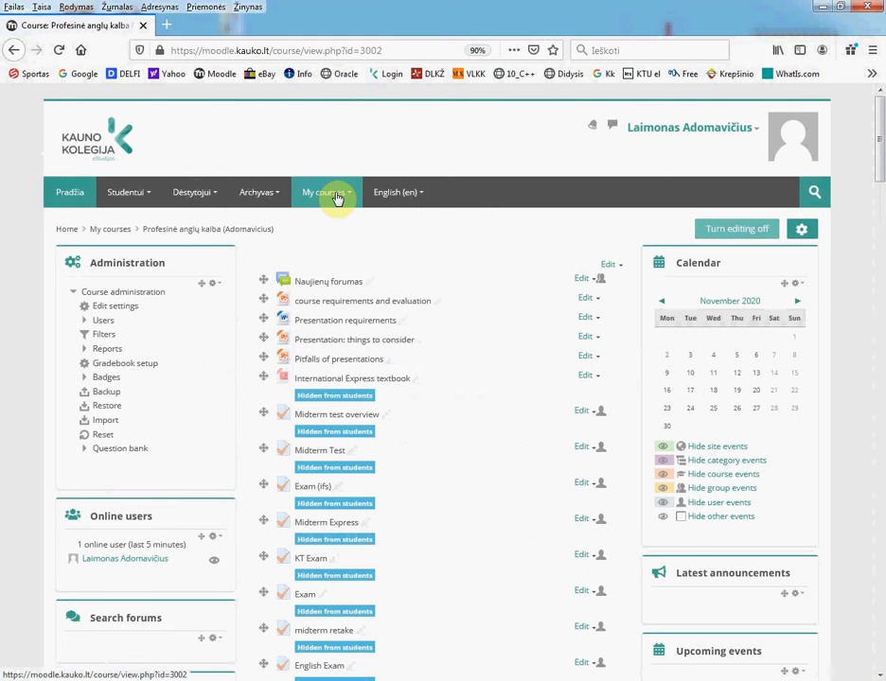
click(338, 196)
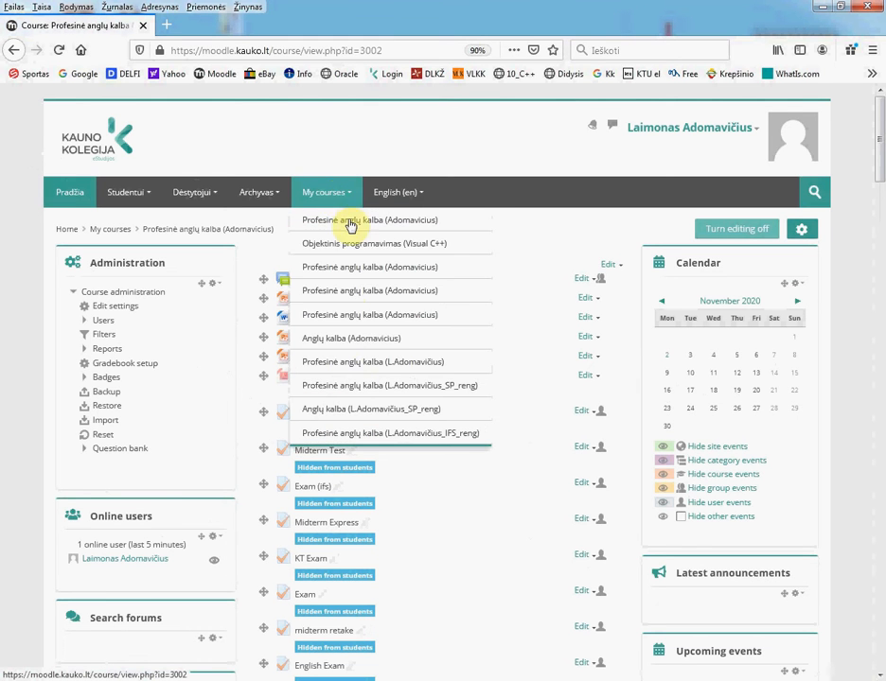
click(346, 339)
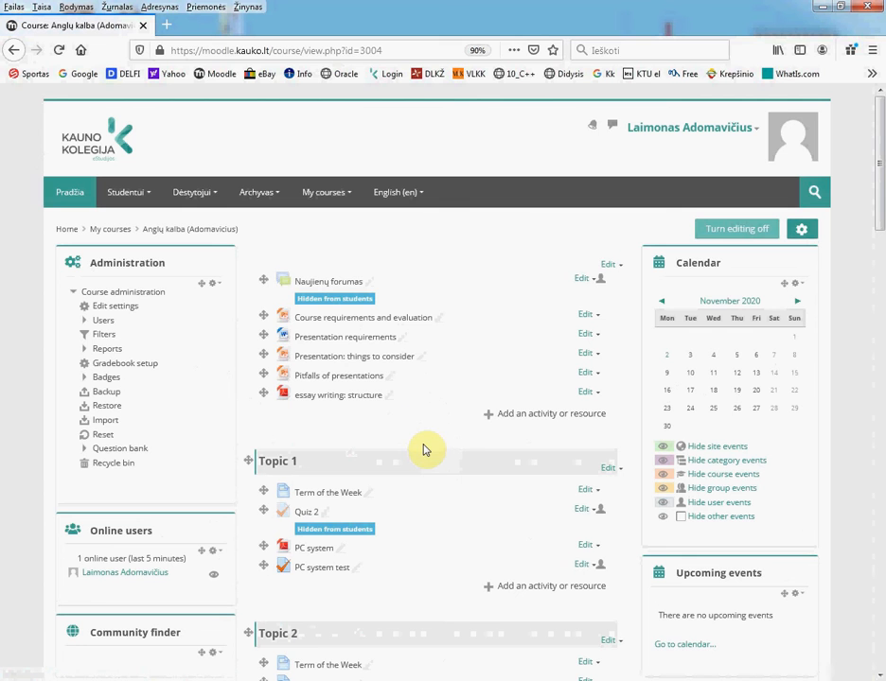
- Open the Anglų kalba course settings and examine the options available for the course format
click(121, 308)
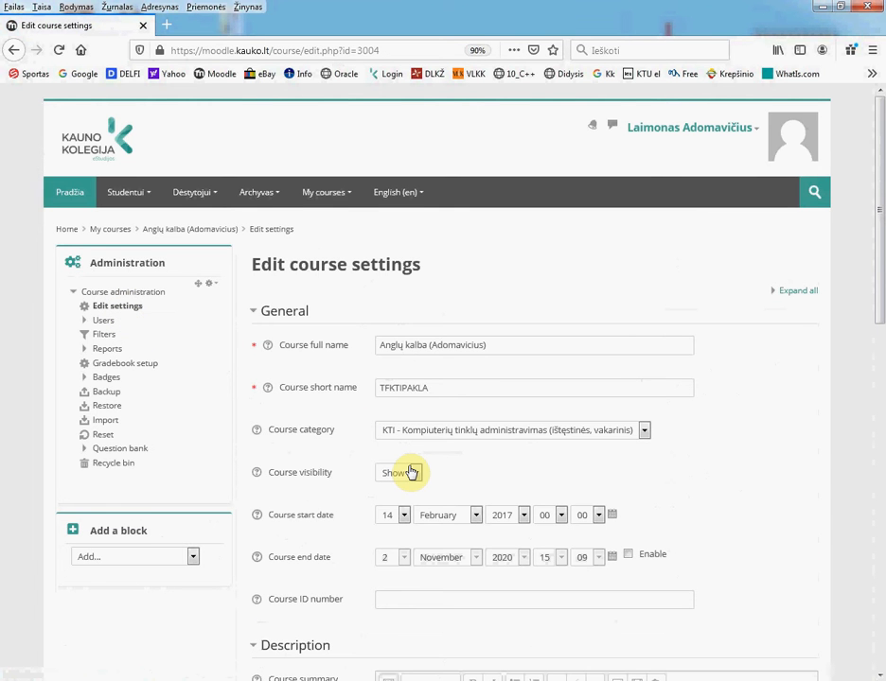
scroll(412, 473, down, 6)
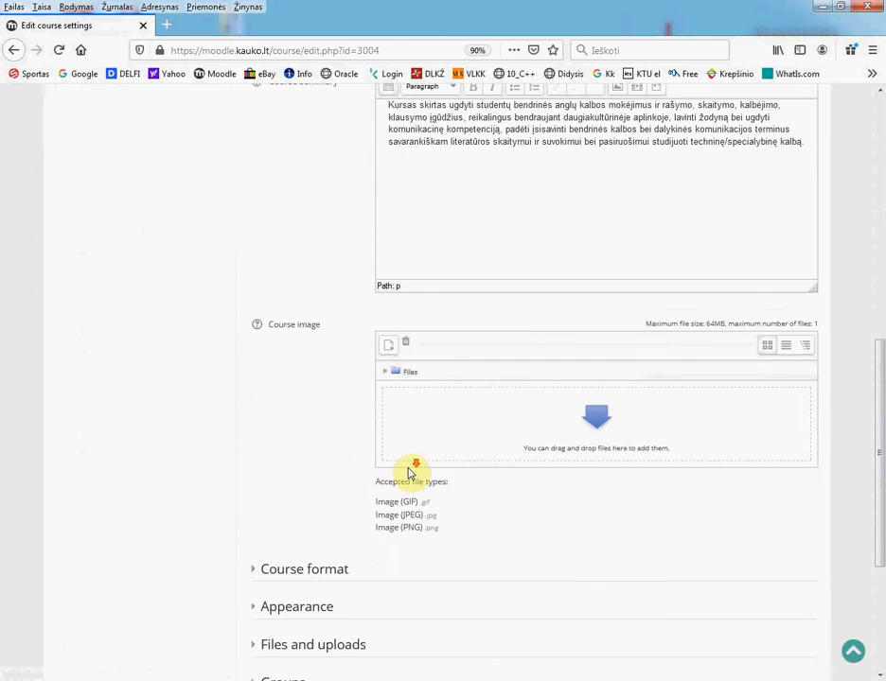
scroll(412, 473, down, 2)
click(307, 370)
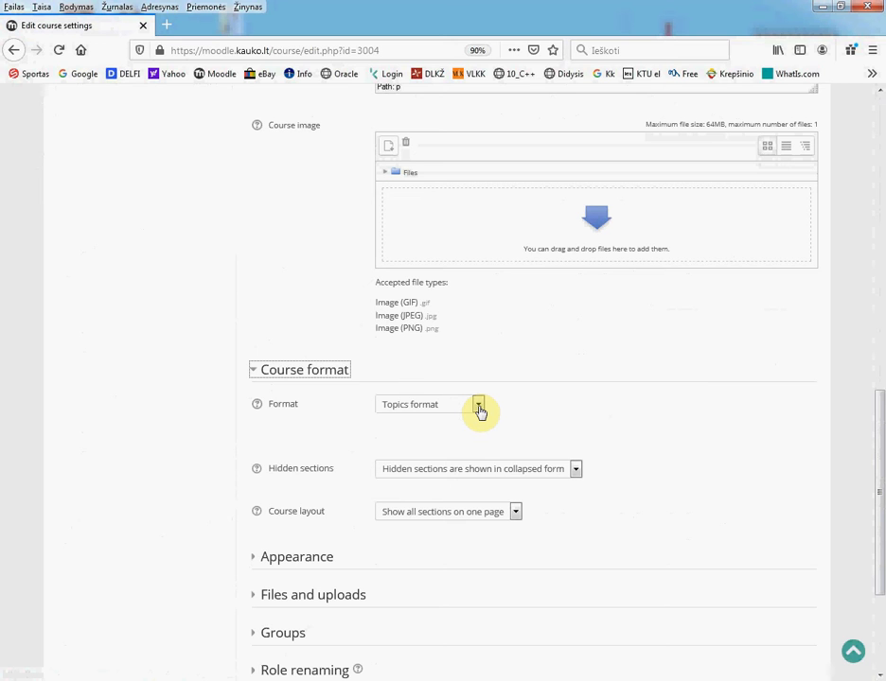
click(478, 407)
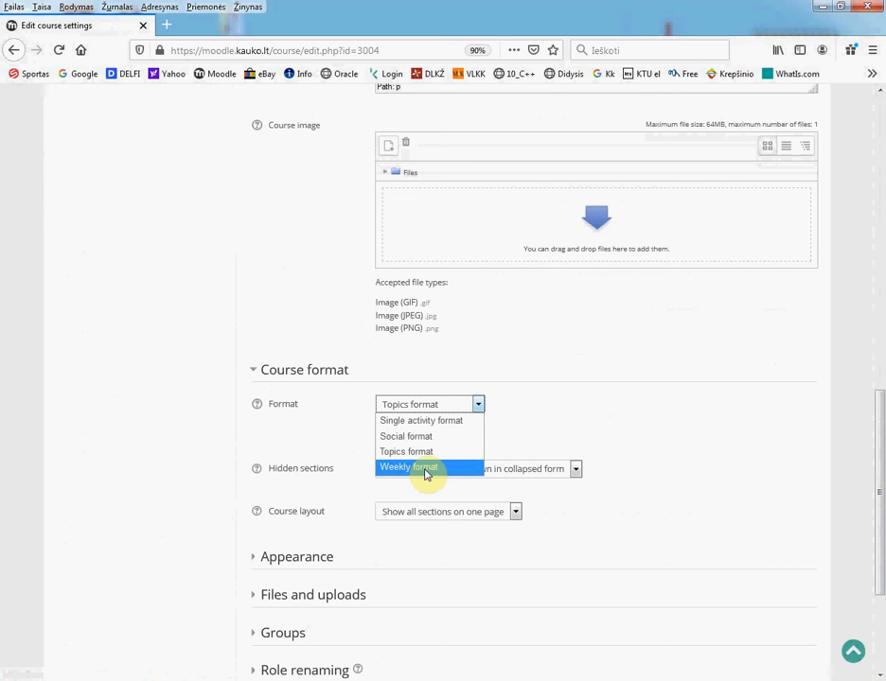
- Force the course language to English (en) in the Appearance settings and save the course settings
click(319, 560)
scroll(320, 563, down, 4)
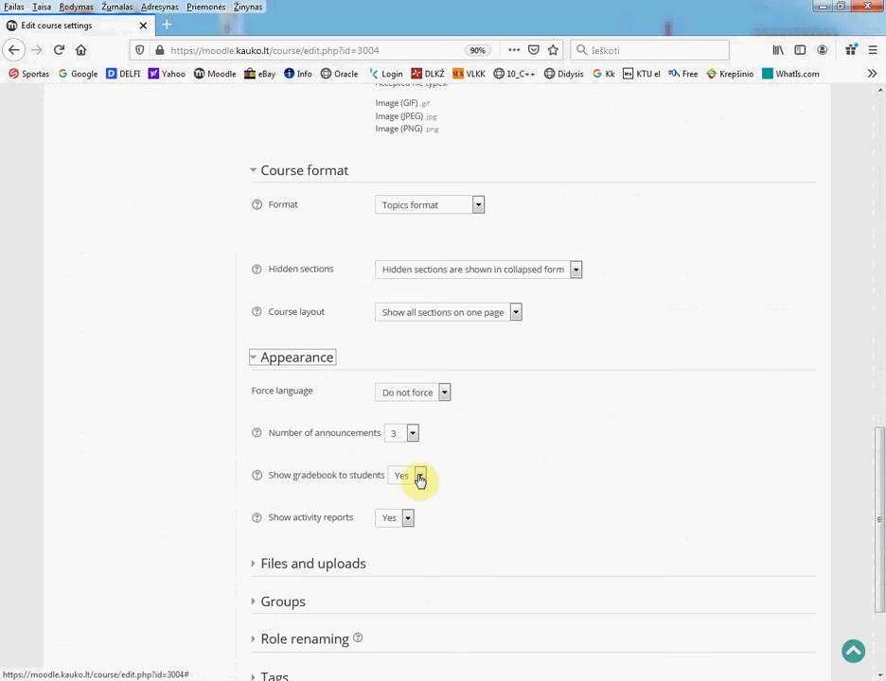
click(443, 393)
click(430, 424)
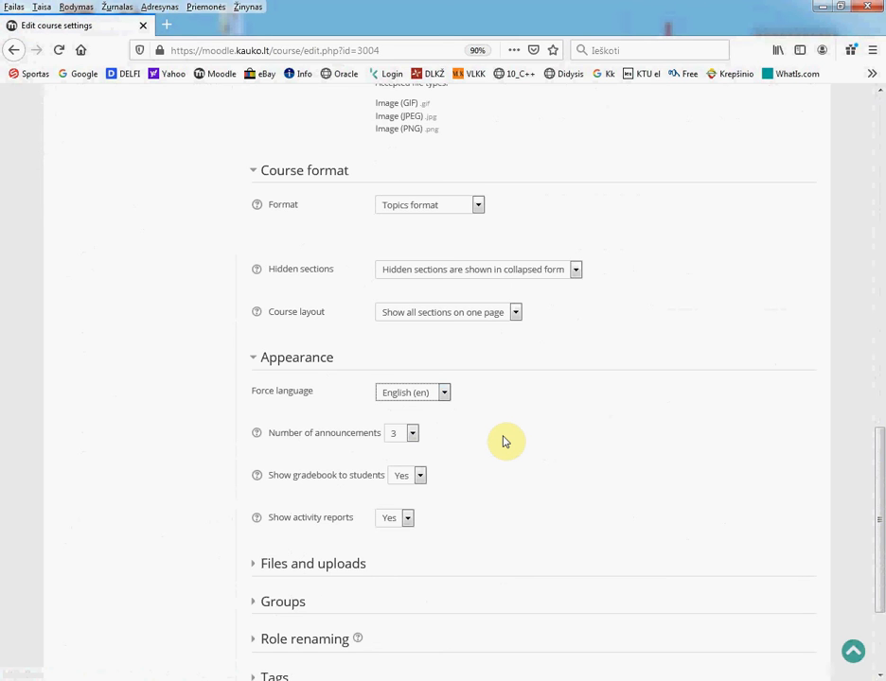
scroll(501, 449, down, 3)
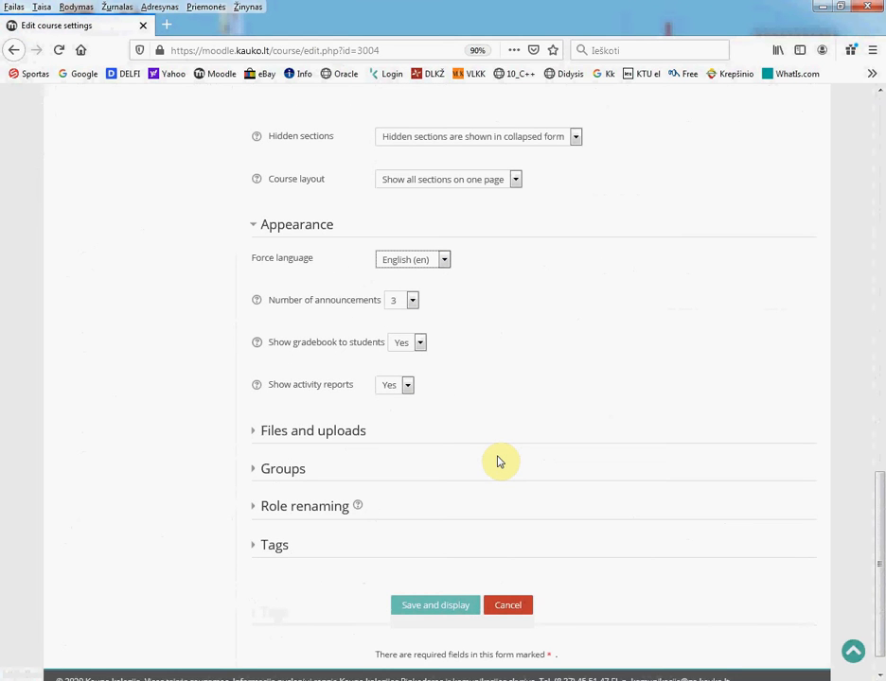
scroll(499, 462, down, 1)
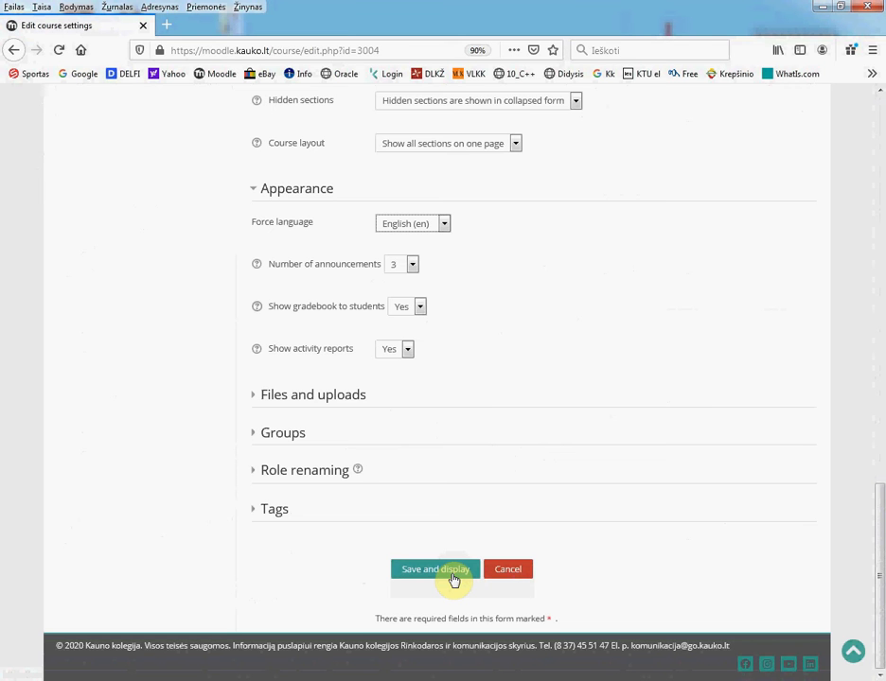
click(453, 575)
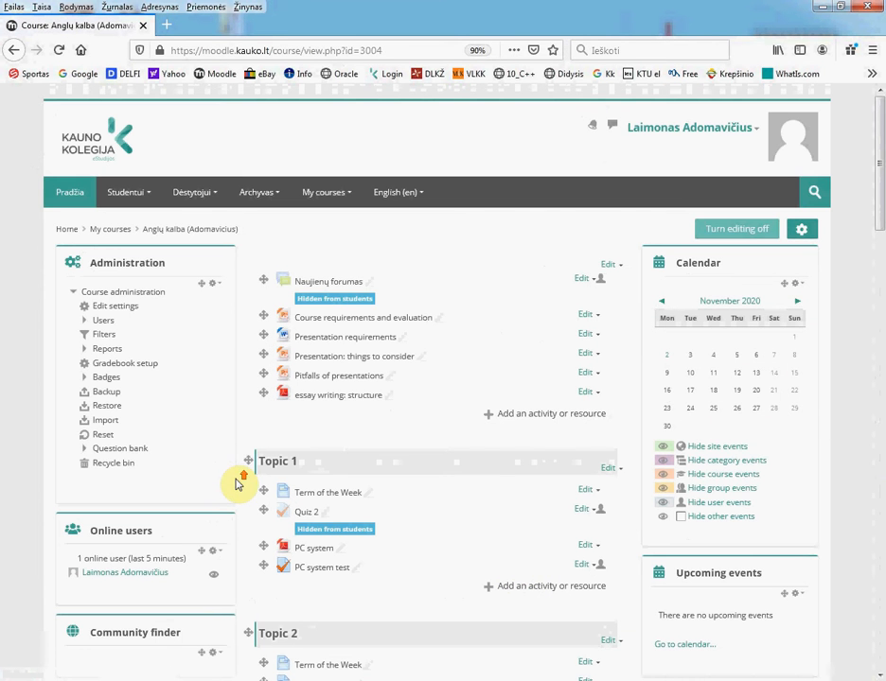
- Open the course's list of enrolled users and examine the participants
click(104, 320)
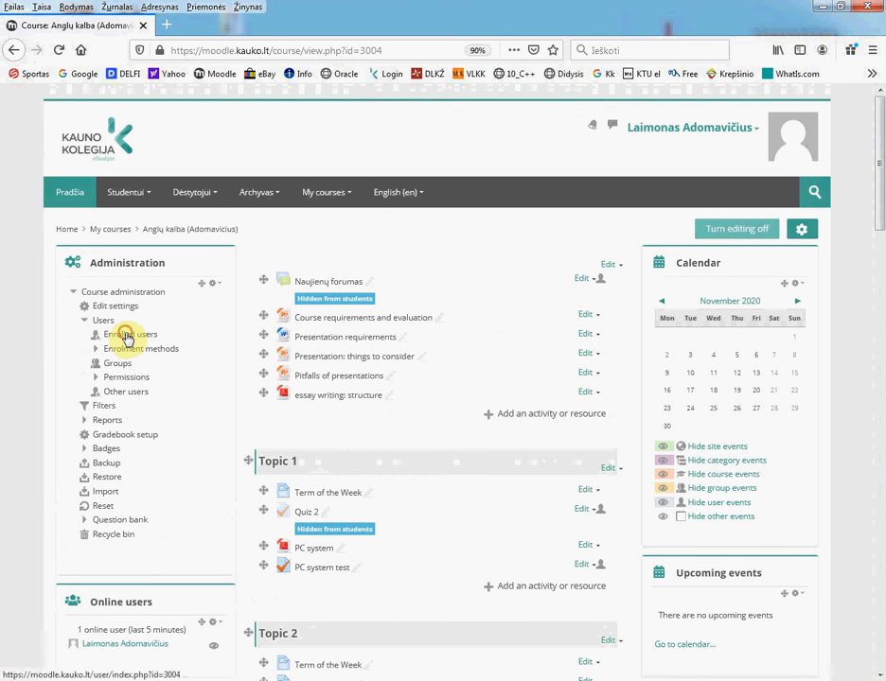
click(126, 336)
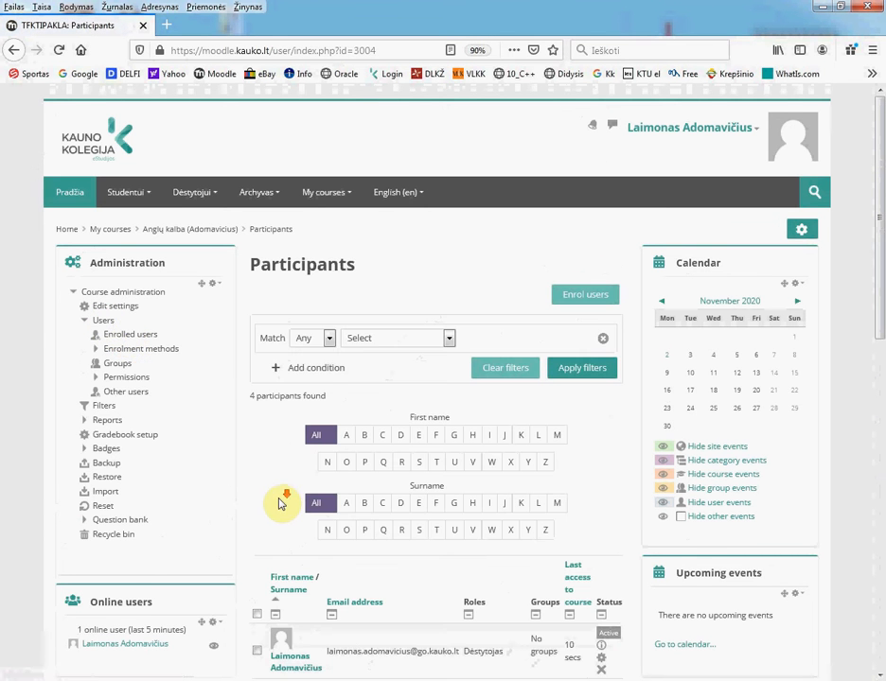
scroll(280, 503, down, 3)
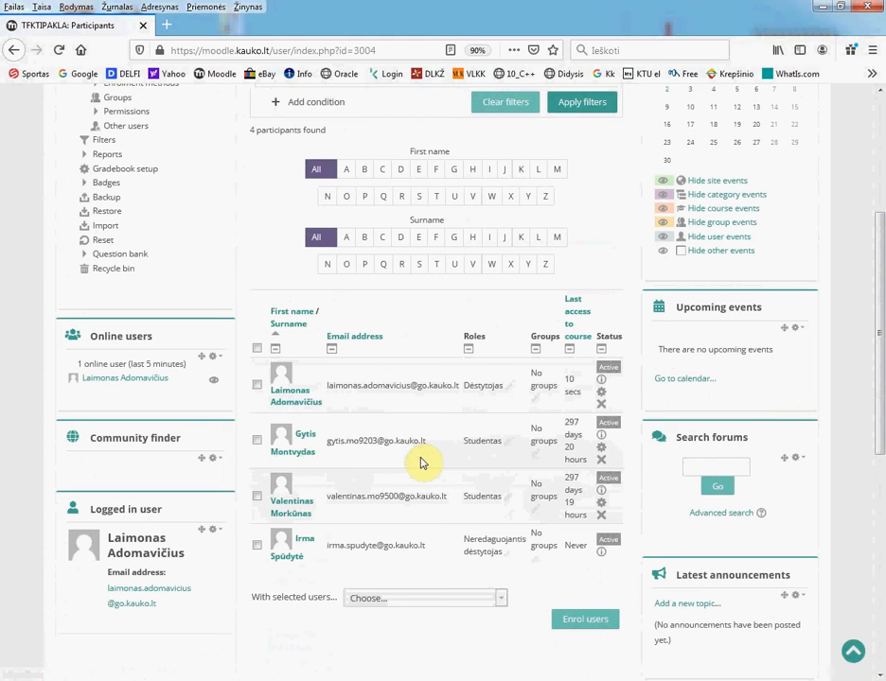
- Select the two participants with the Studentas role, draft the message "dddd" to them and cancel it unsent
click(256, 439)
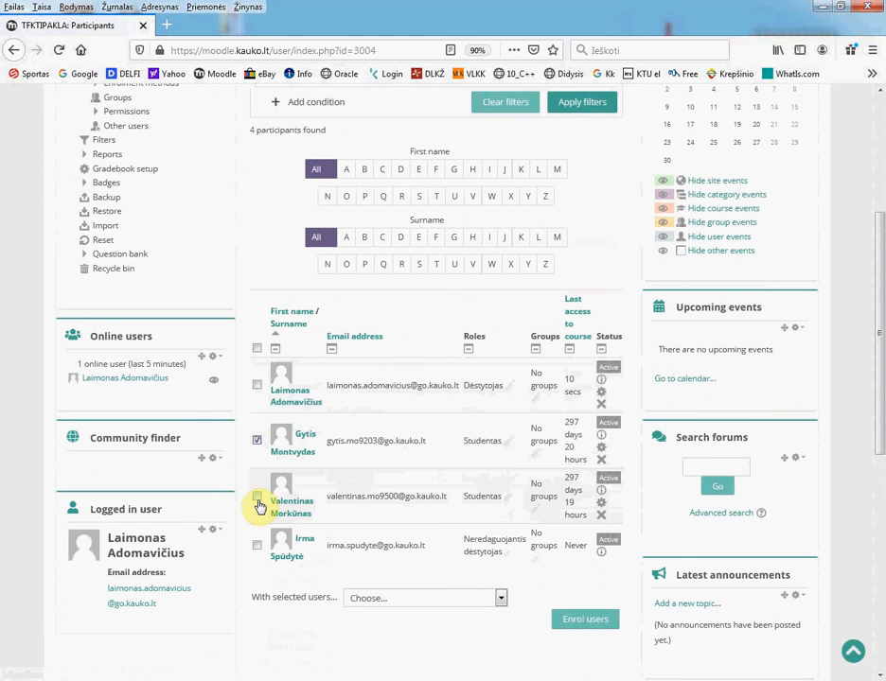
click(257, 496)
click(502, 598)
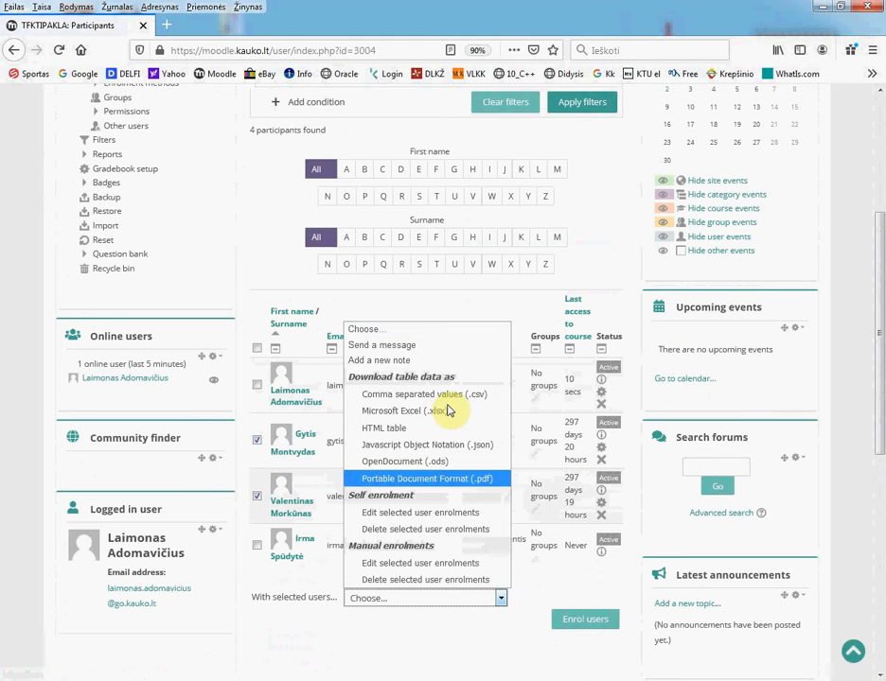
click(390, 345)
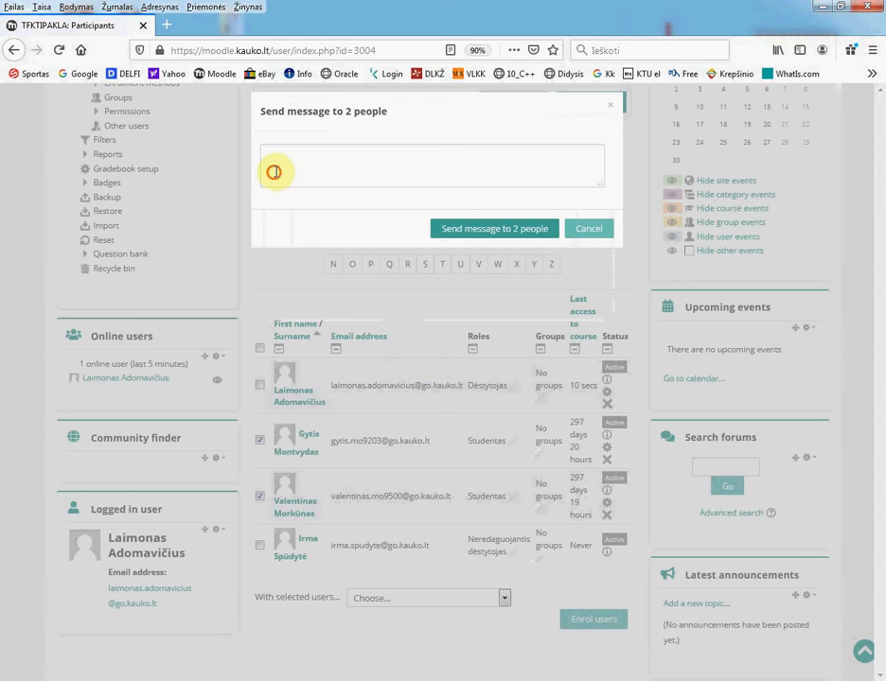
click(274, 172)
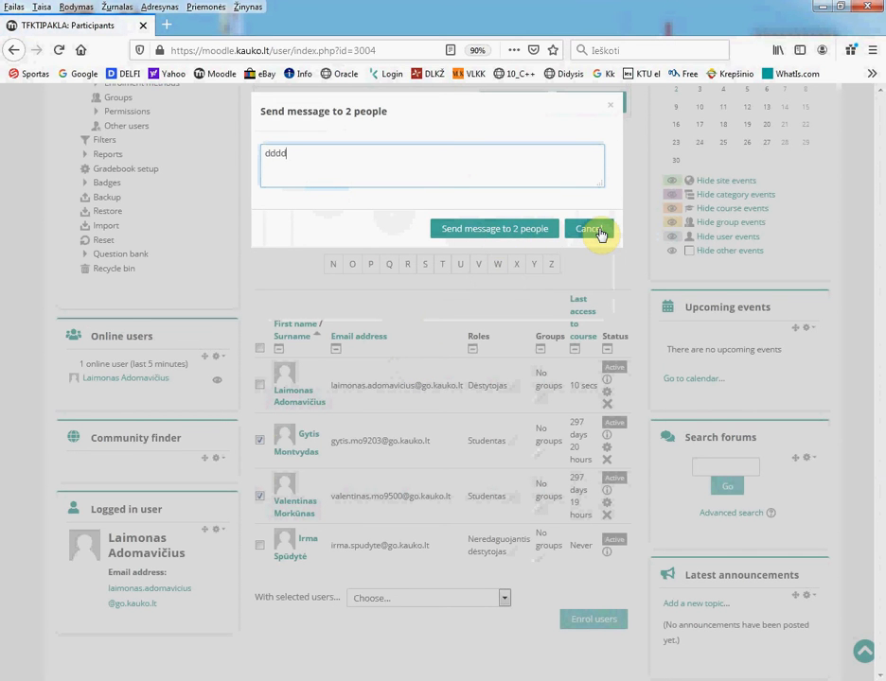
click(599, 233)
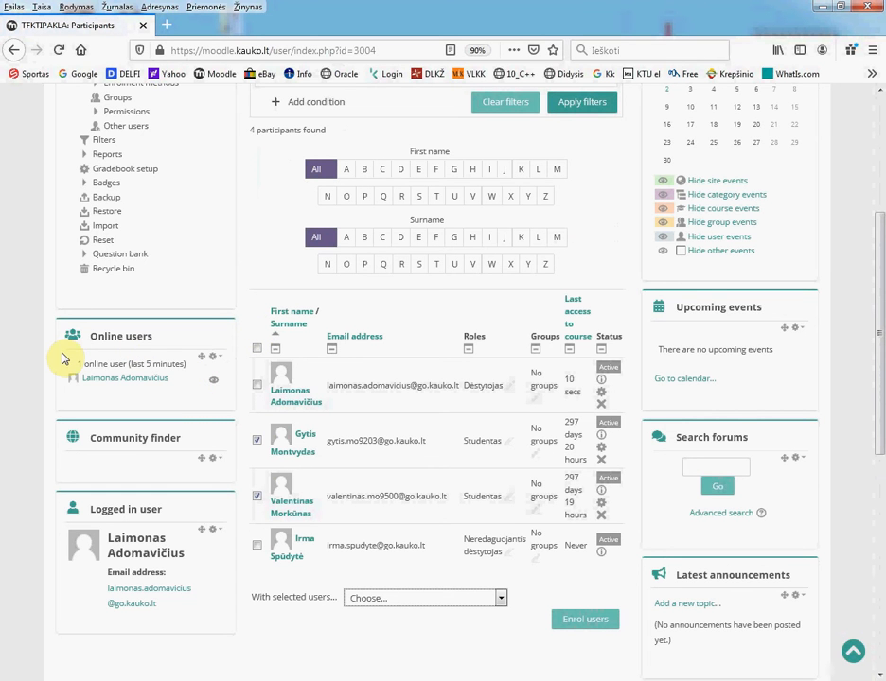
- Start a course import with TFAVPAKLA as the source course and continue to the initial settings
click(110, 227)
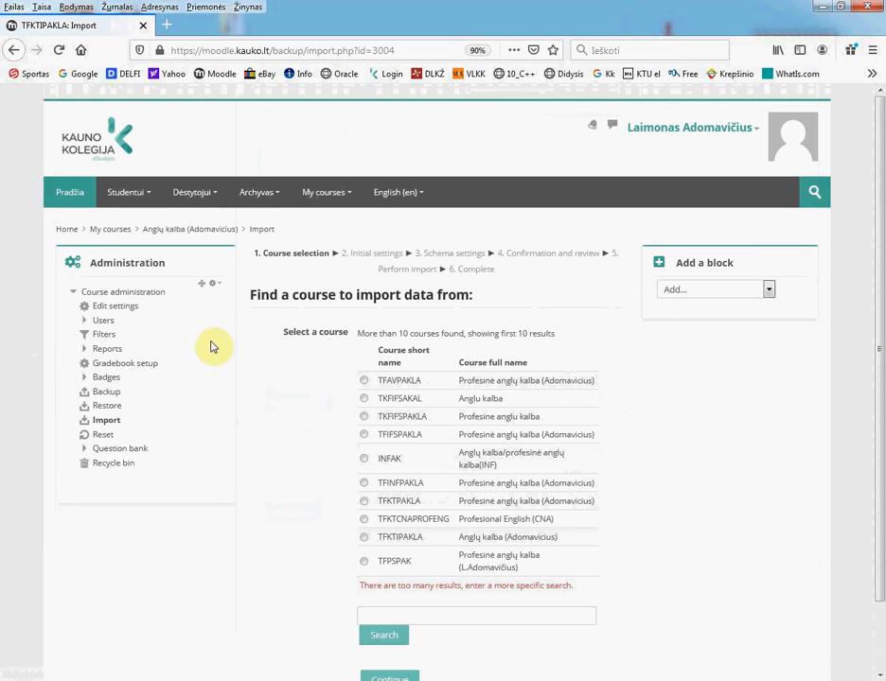
click(364, 382)
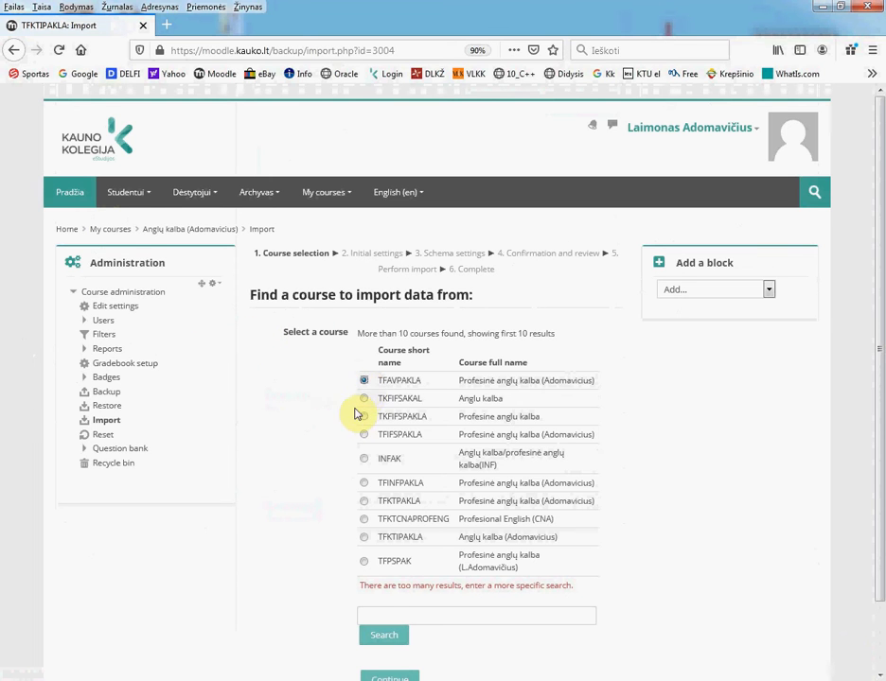
scroll(337, 440, down, 2)
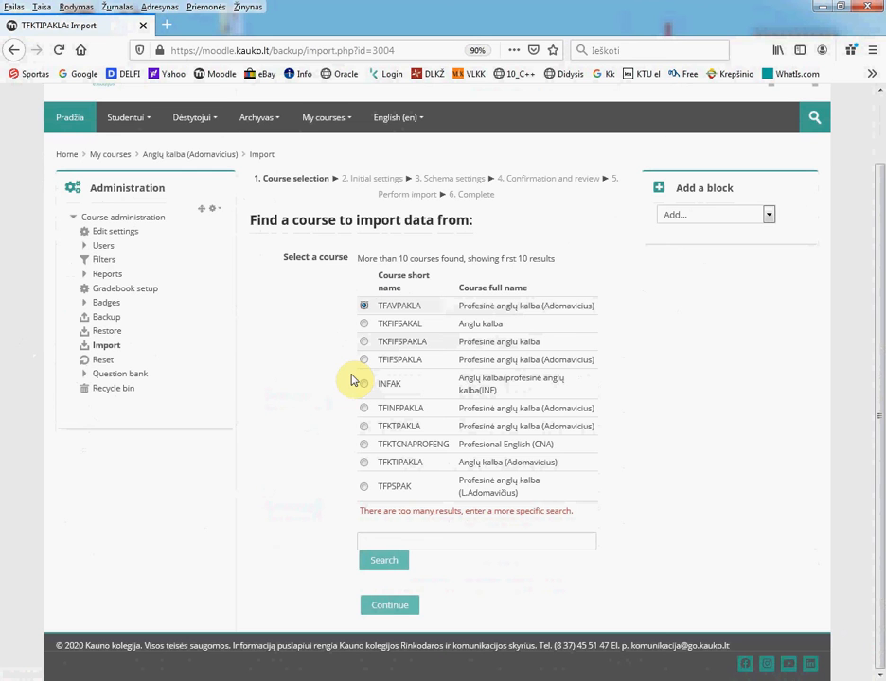
click(391, 607)
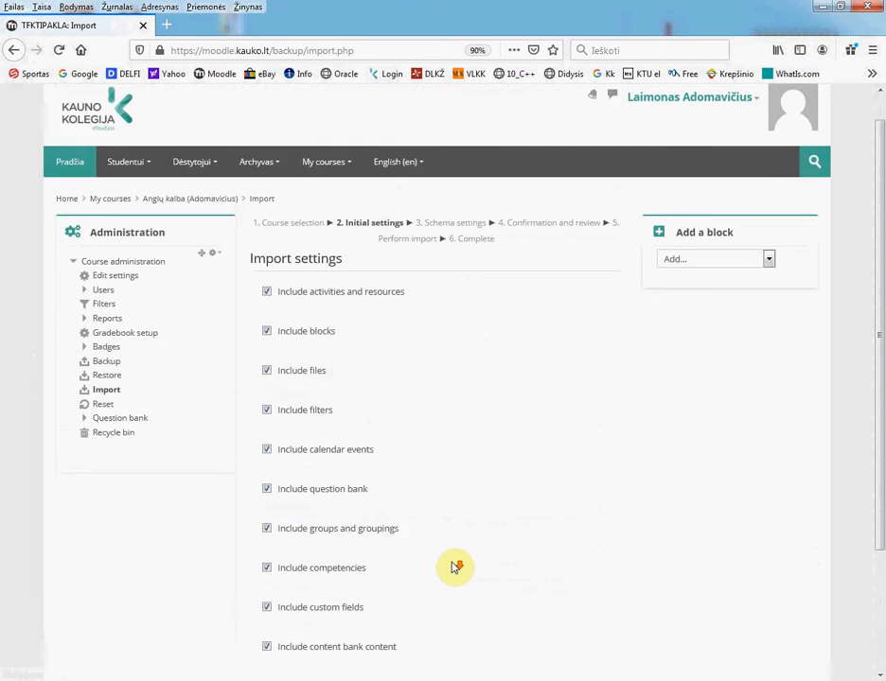
- Accept the initial import settings with every content type included
scroll(456, 571, down, 3)
scroll(384, 444, up, 1)
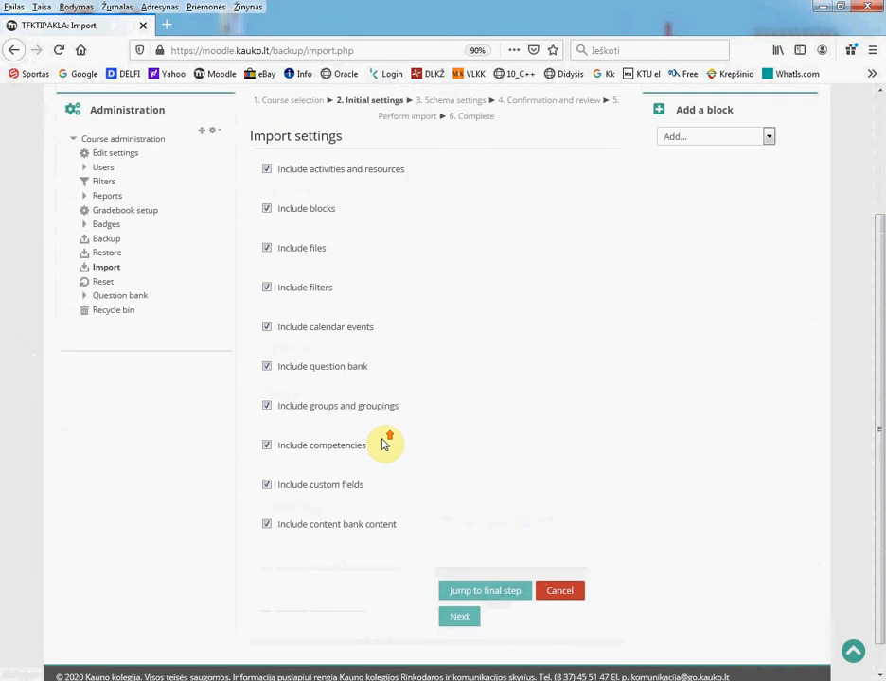
scroll(384, 445, down, 1)
click(461, 588)
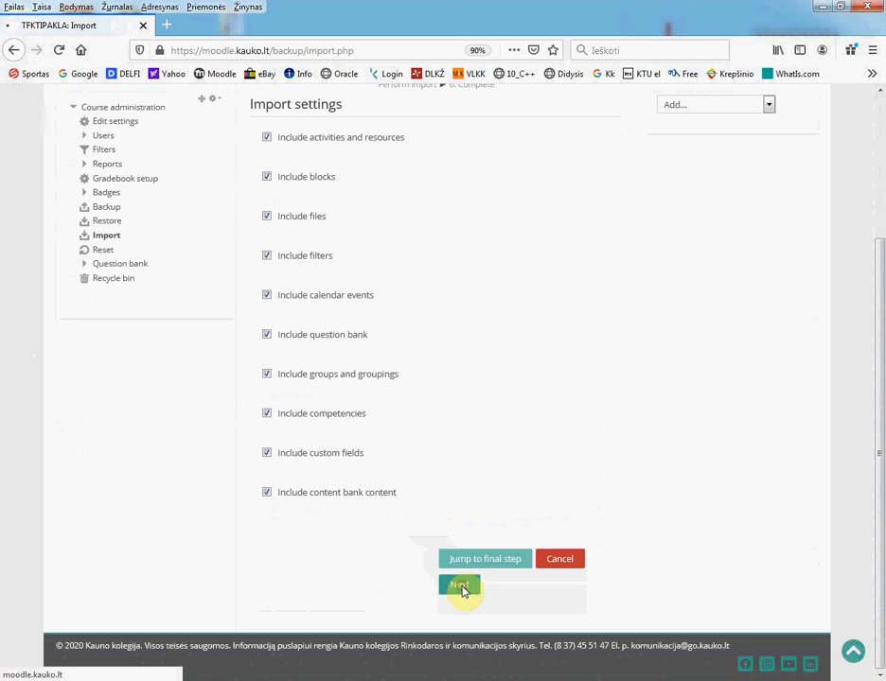
- Keep all topics and activities included in the import schema and continue to the confirmation and review stage
scroll(356, 444, down, 4)
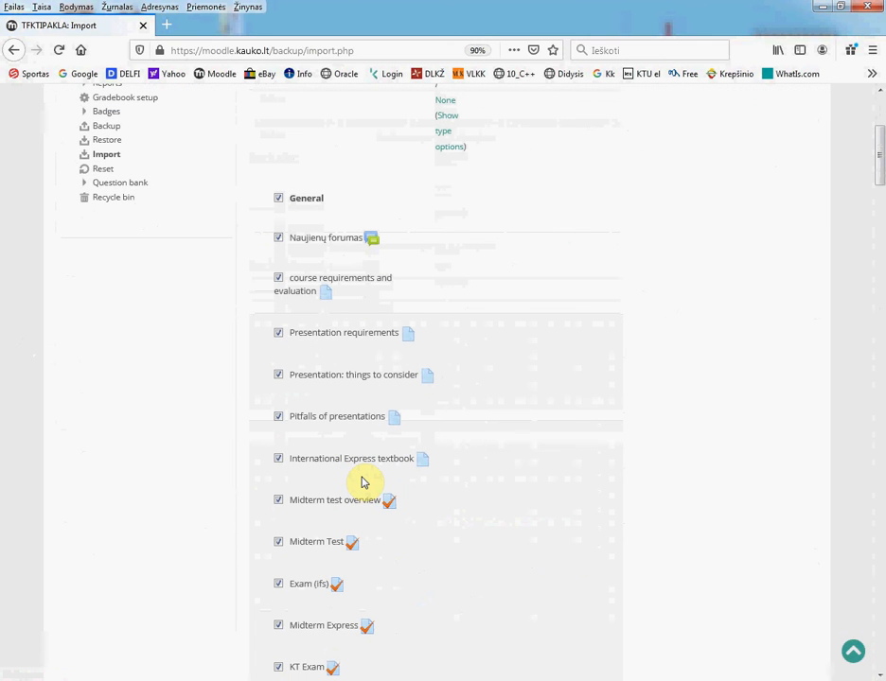
scroll(364, 483, down, 15)
scroll(450, 547, down, 20)
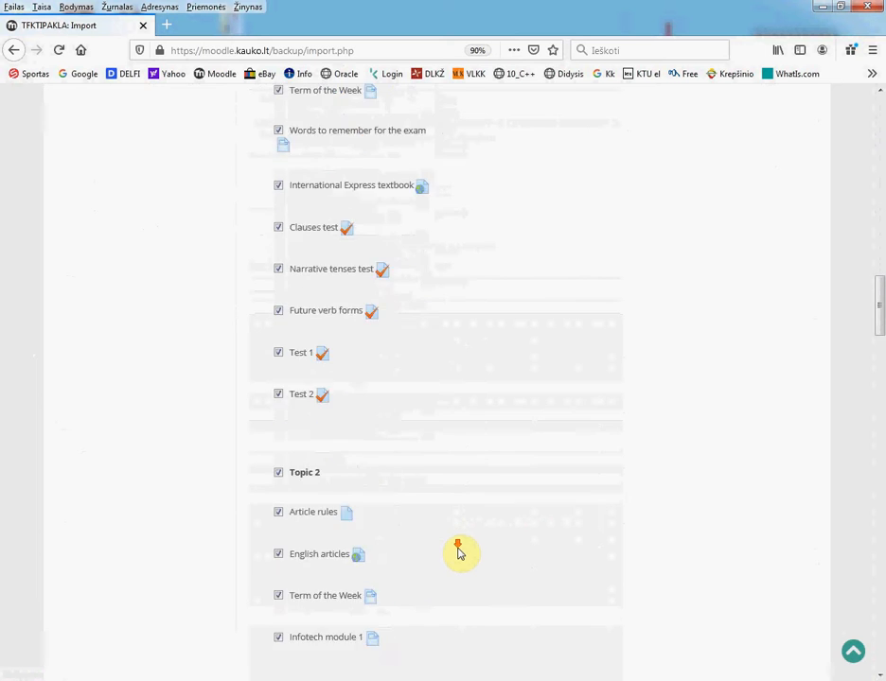
scroll(468, 559, down, 13)
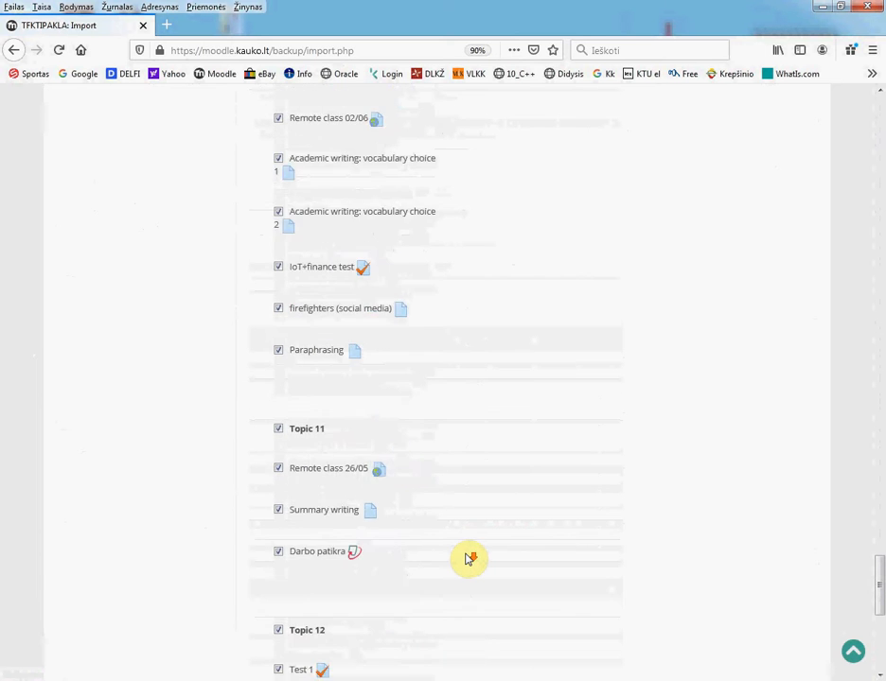
click(576, 584)
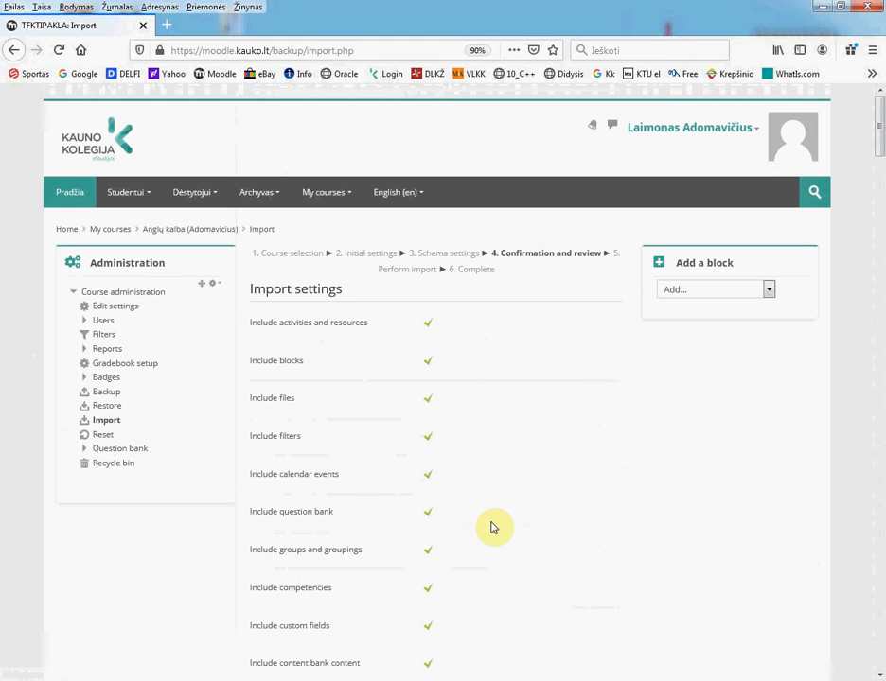
- Review the import settings and included items down to Topic 15, cancel the import and return to the course page
scroll(492, 528, down, 8)
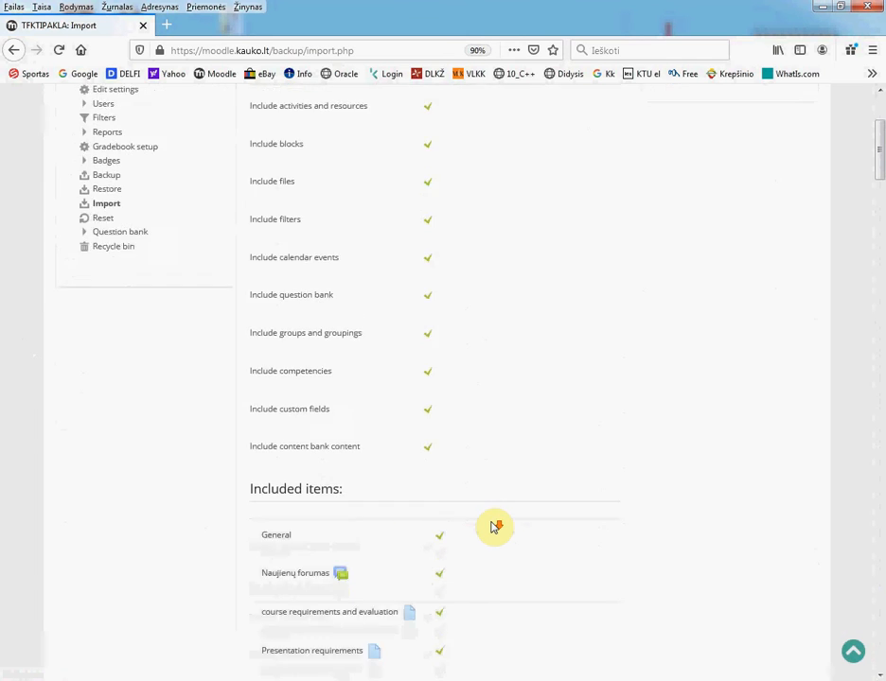
scroll(492, 527, down, 7)
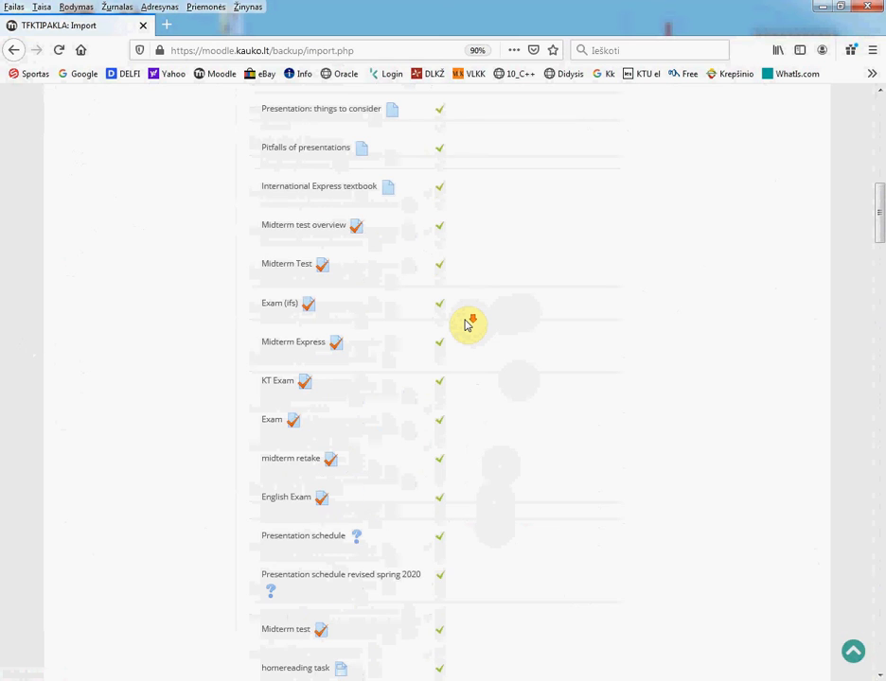
scroll(465, 325, down, 20)
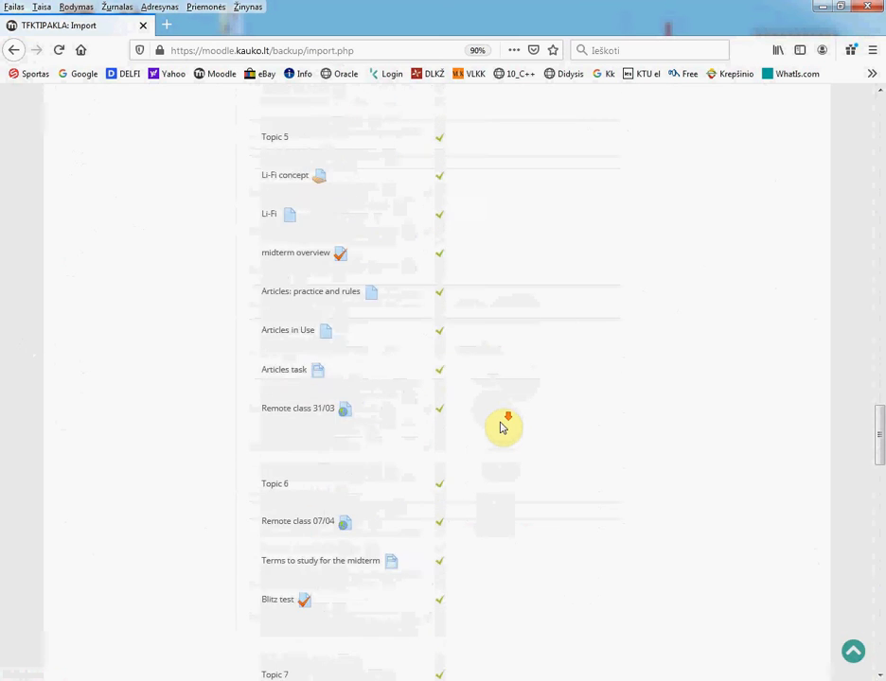
scroll(503, 427, down, 20)
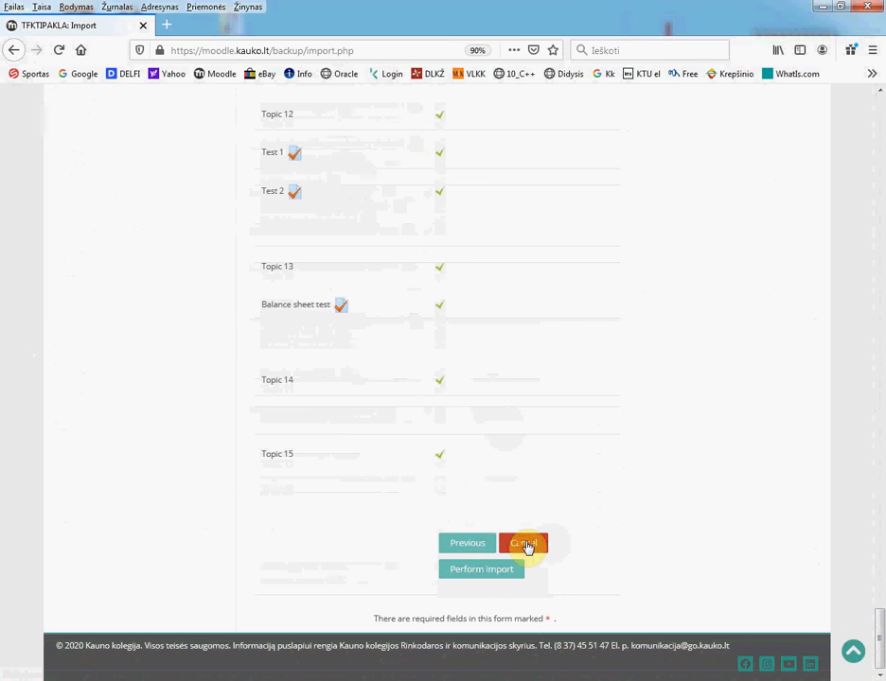
click(527, 547)
click(376, 466)
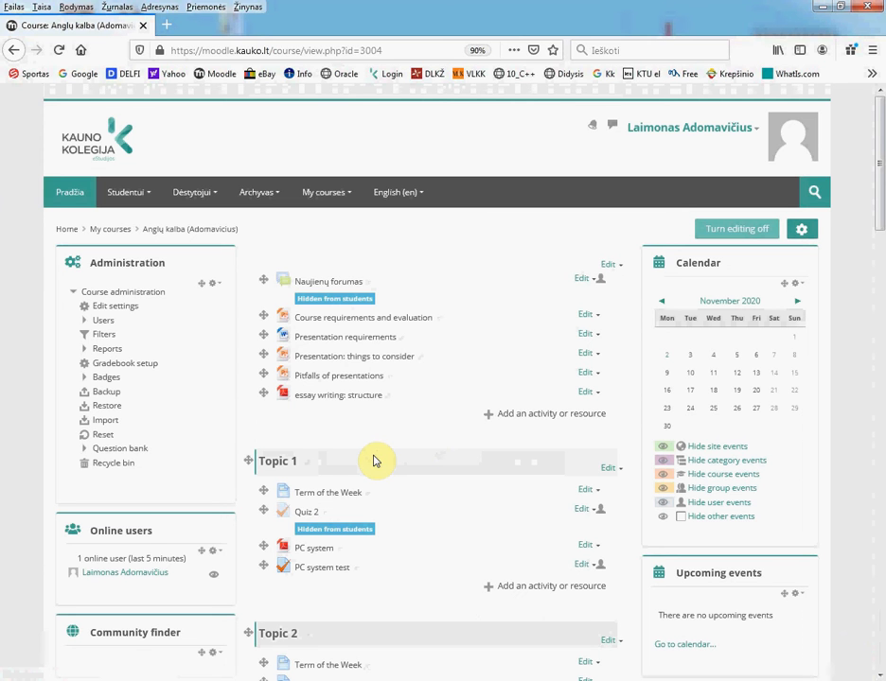
- Open the course's question bank and list the questions in the English category
click(120, 450)
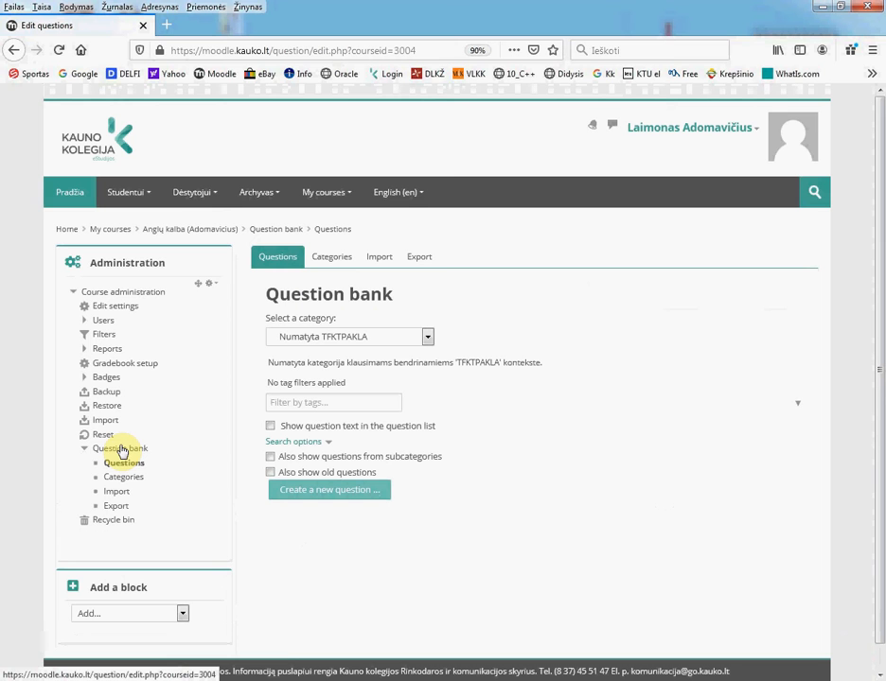
click(428, 339)
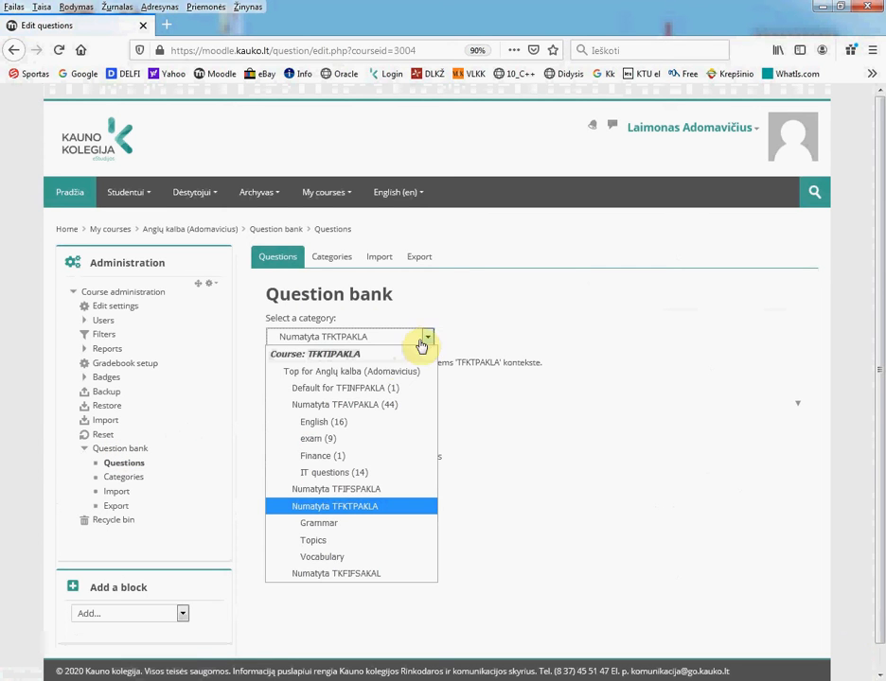
click(320, 426)
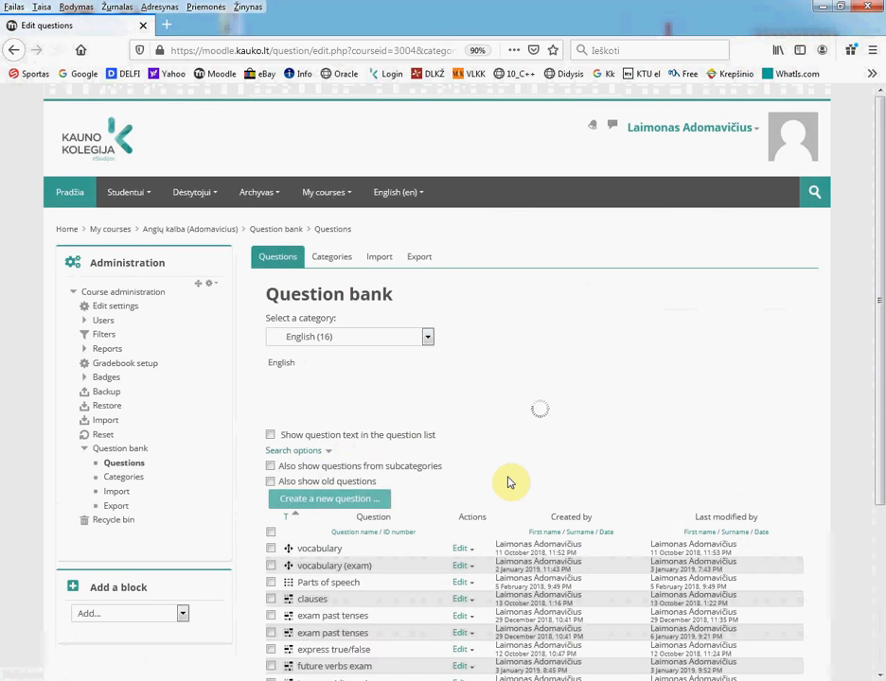
scroll(509, 481, down, 3)
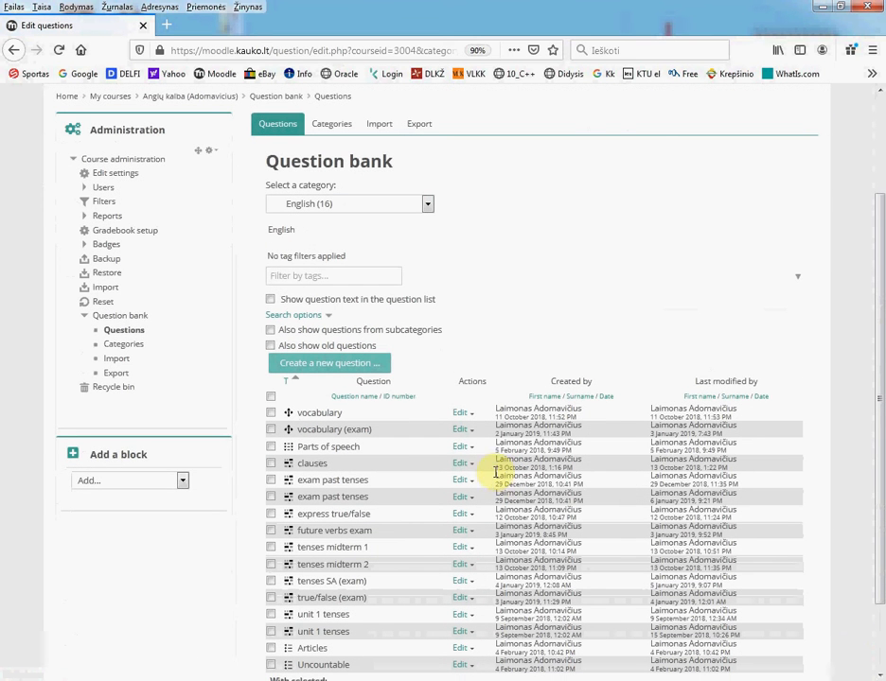
- Preview the "vocabulary (exam)" question, close the preview and return to the course page
click(463, 431)
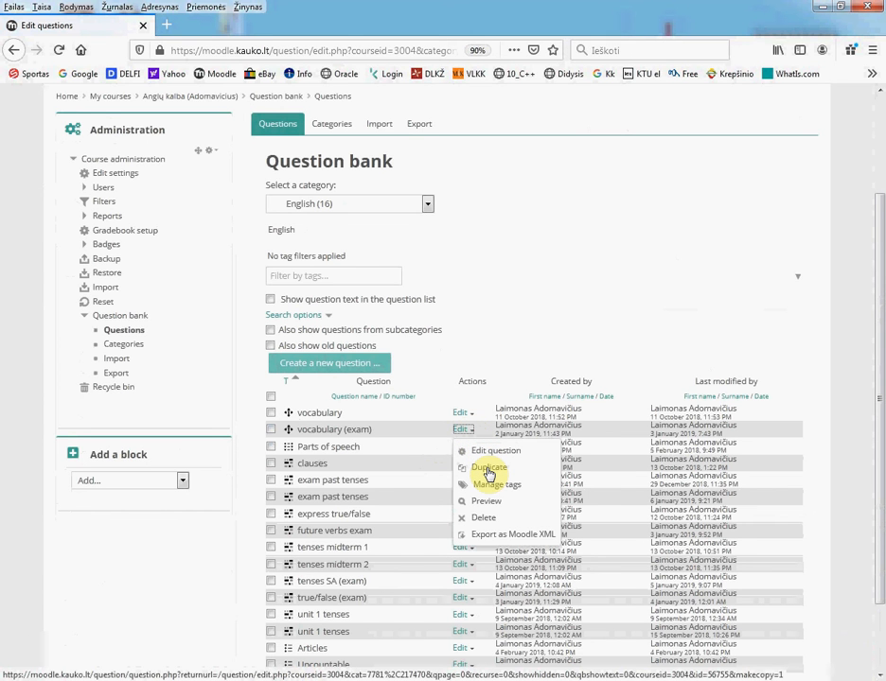
click(484, 506)
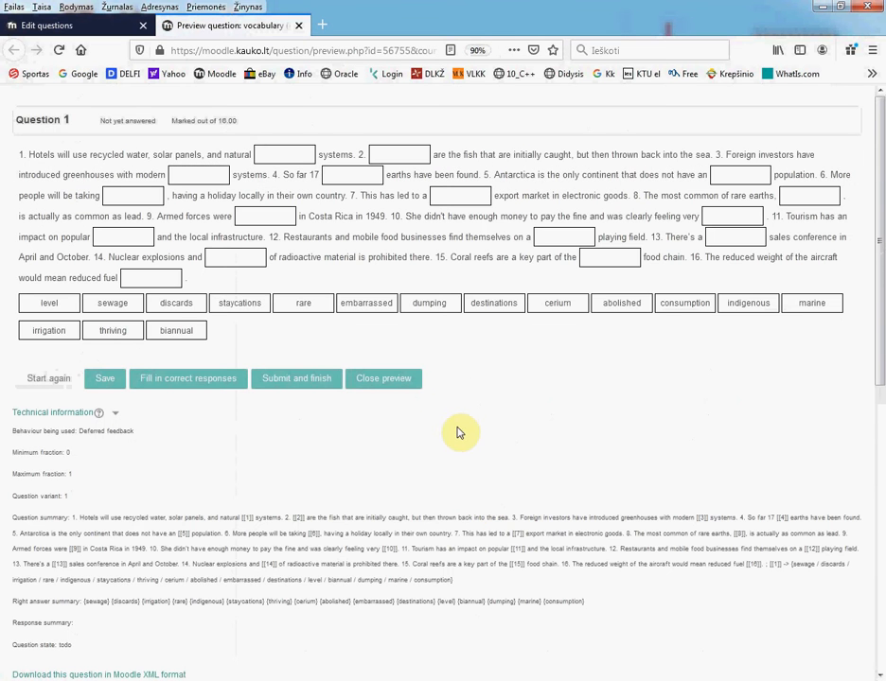
click(392, 378)
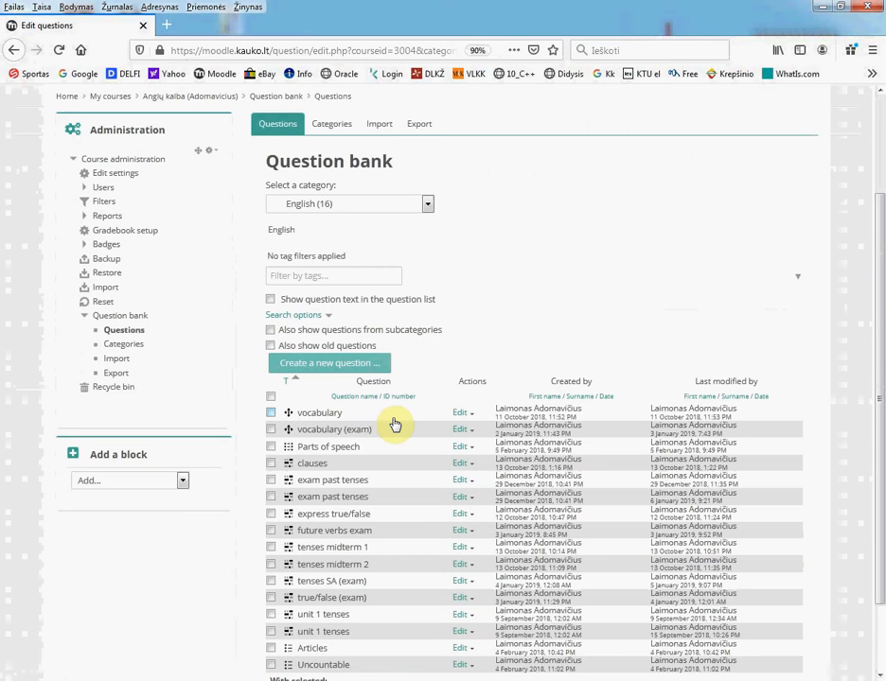
scroll(395, 421, down, 2)
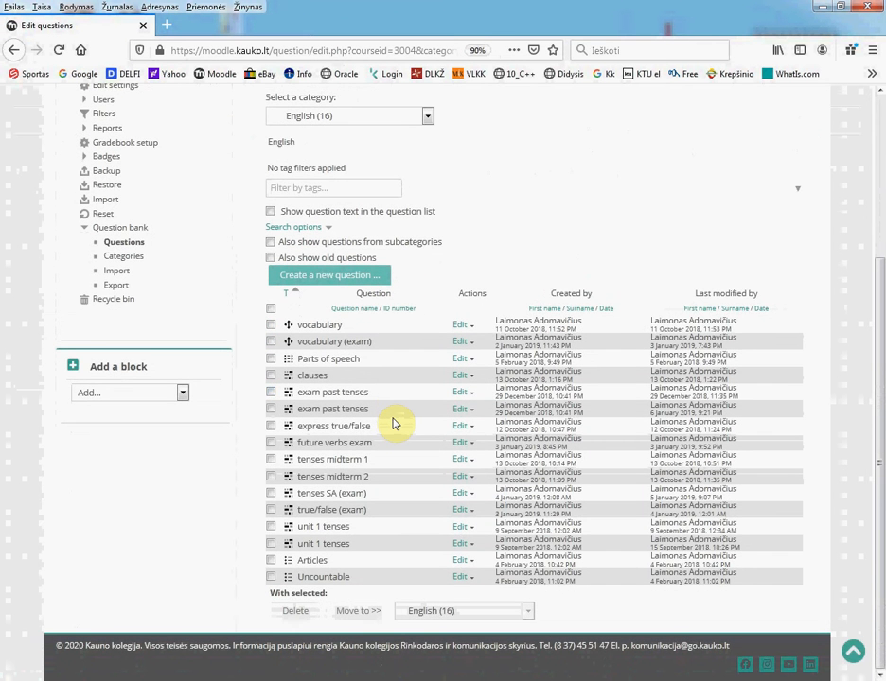
scroll(395, 425, up, 4)
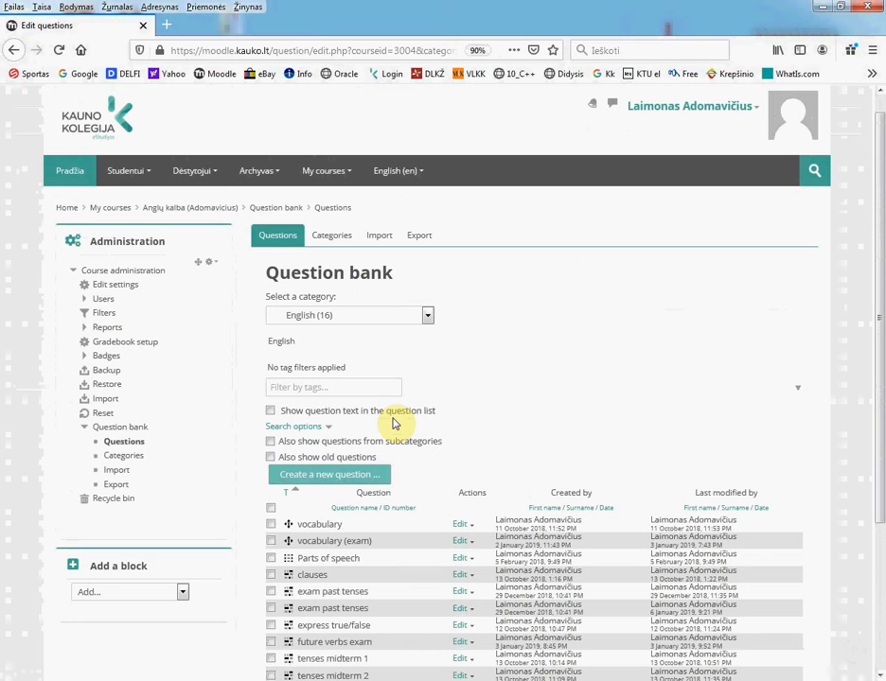
click(194, 207)
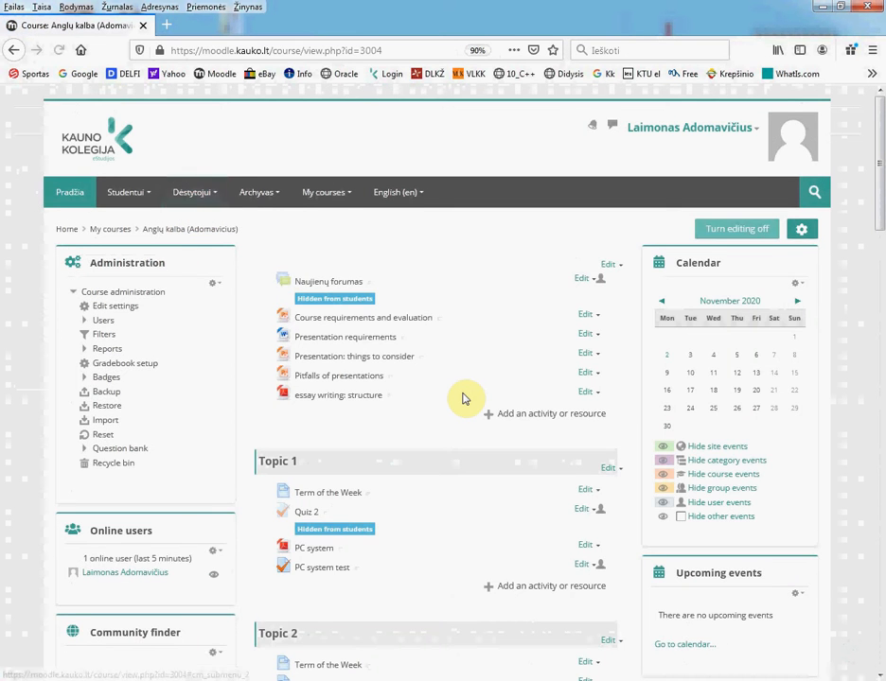
- Turn editing off for the course page and turn it back on
scroll(461, 399, down, 1)
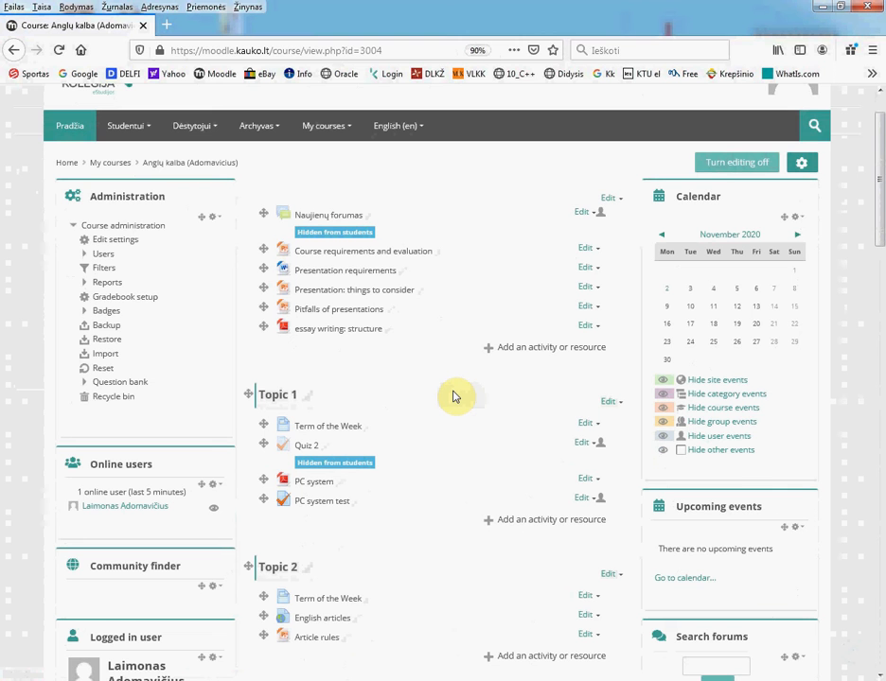
click(727, 166)
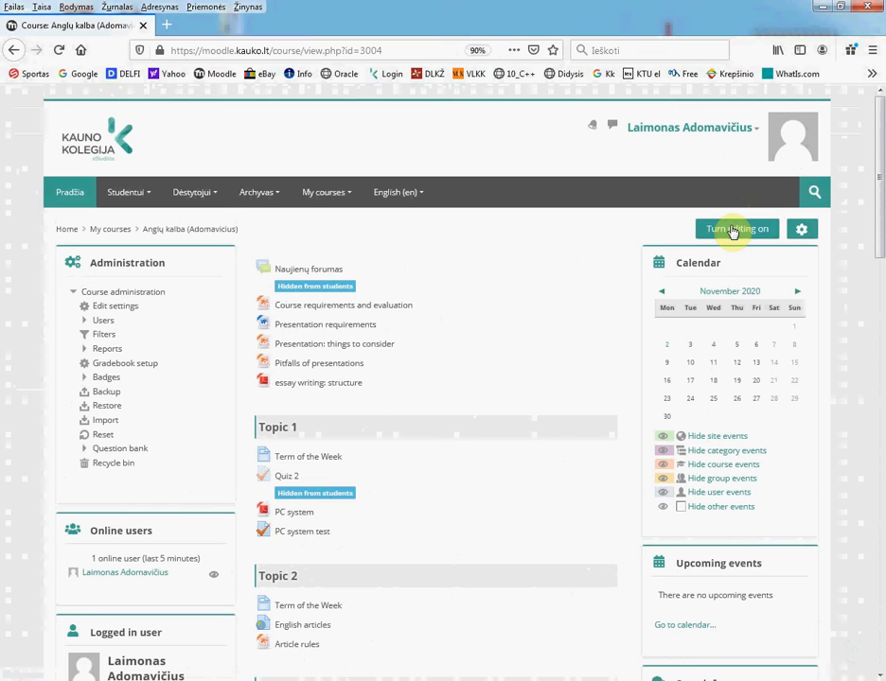
click(733, 230)
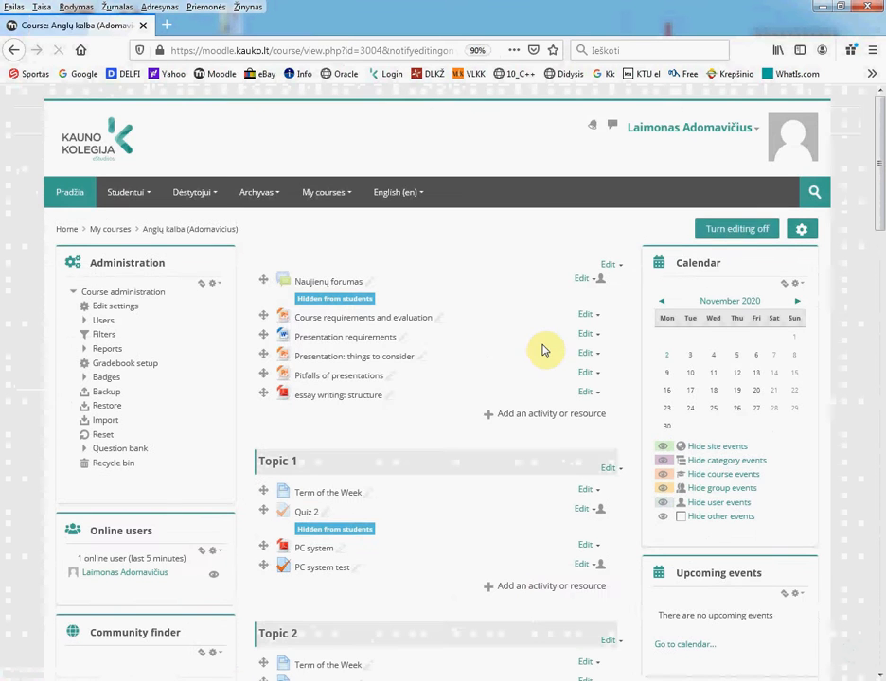
- Indent the "Term of the Week" item in Topic 1 one level and move it back to its original indentation
scroll(544, 348, down, 1)
scroll(544, 350, down, 1)
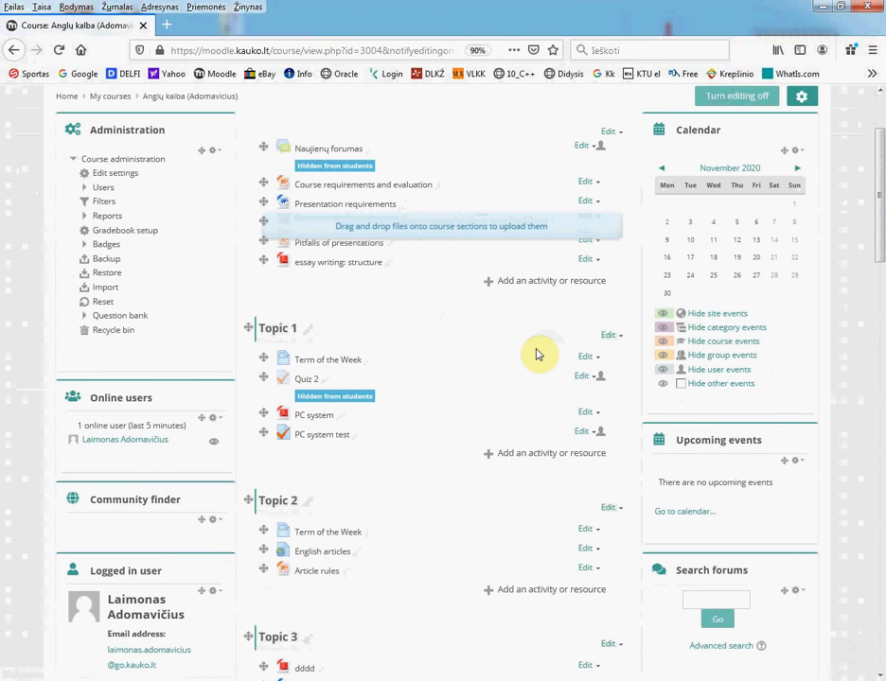
click(594, 359)
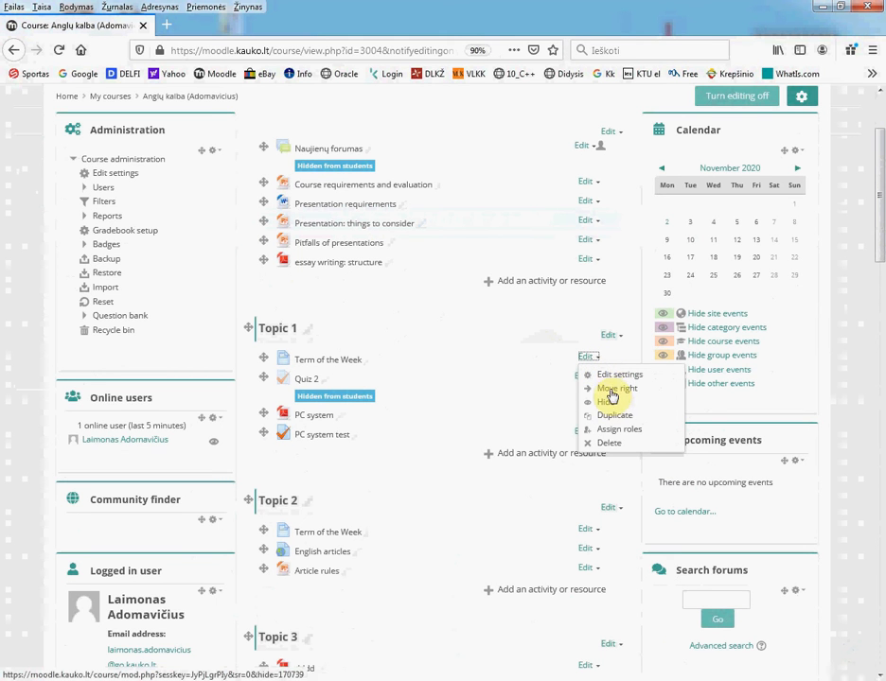
click(608, 389)
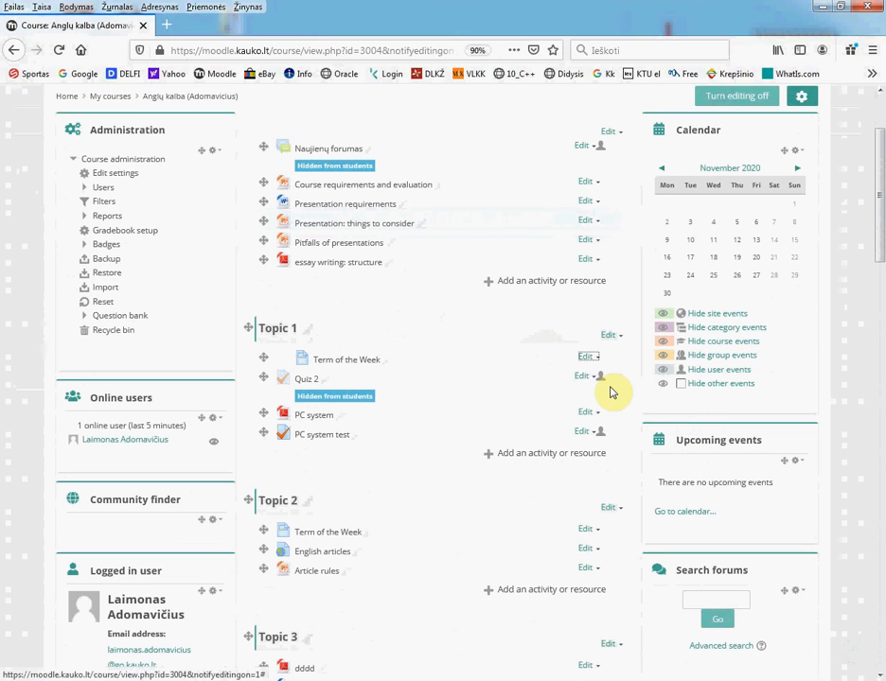
click(590, 356)
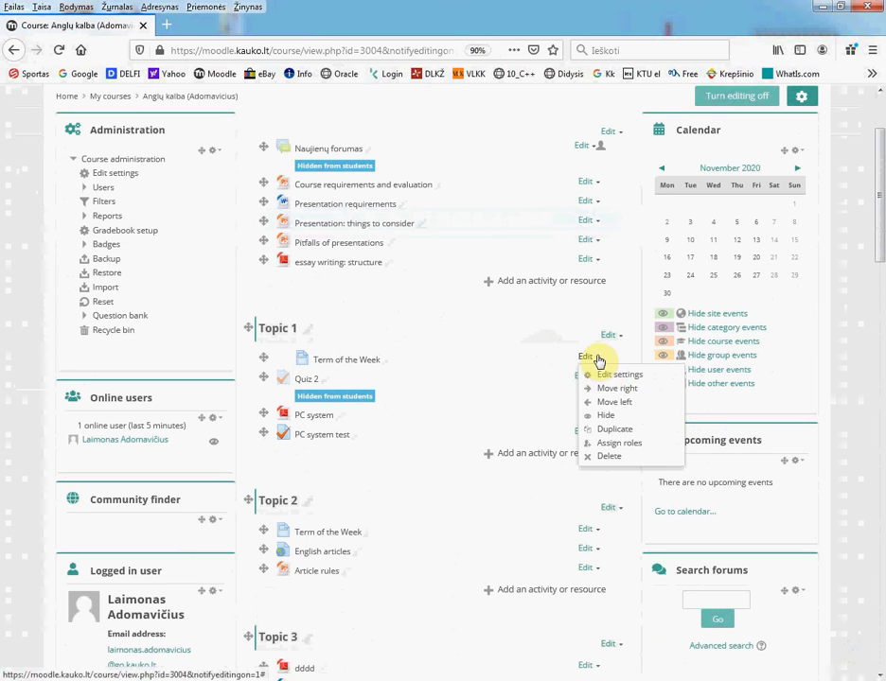
click(612, 402)
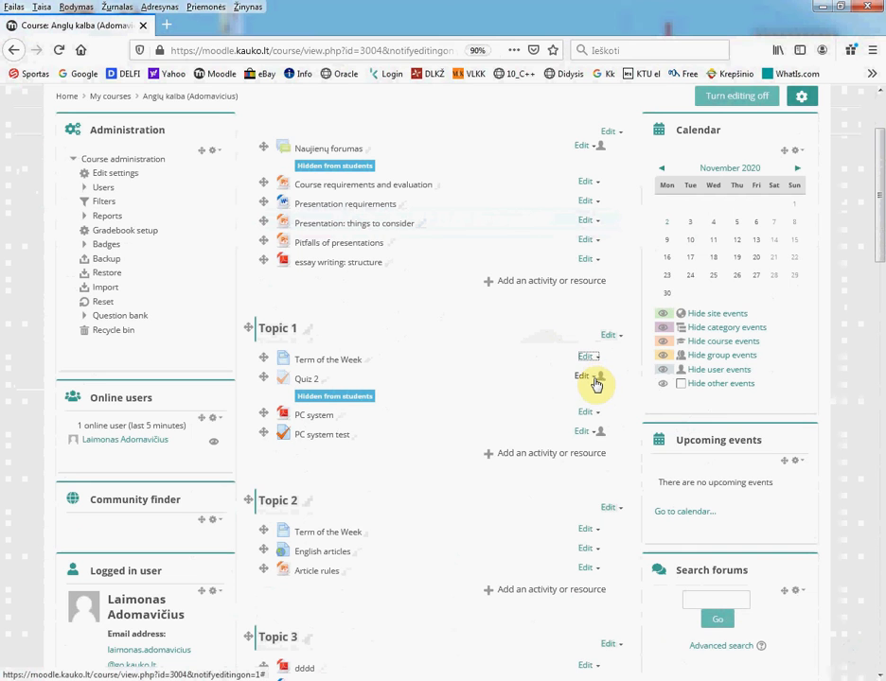
- Duplicate Quiz 2 in Topic 1 and delete the resulting copy
click(595, 379)
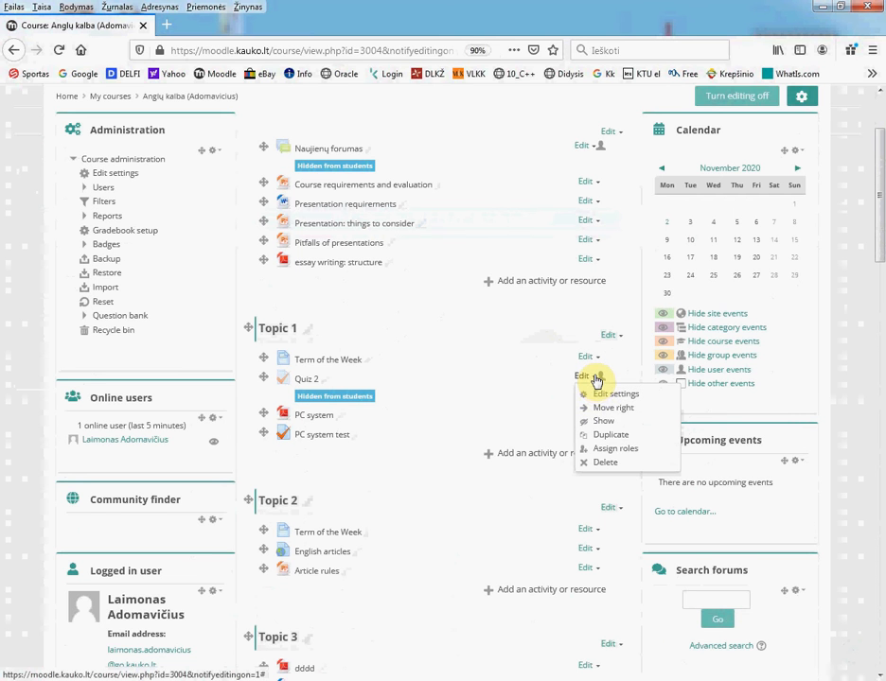
click(608, 436)
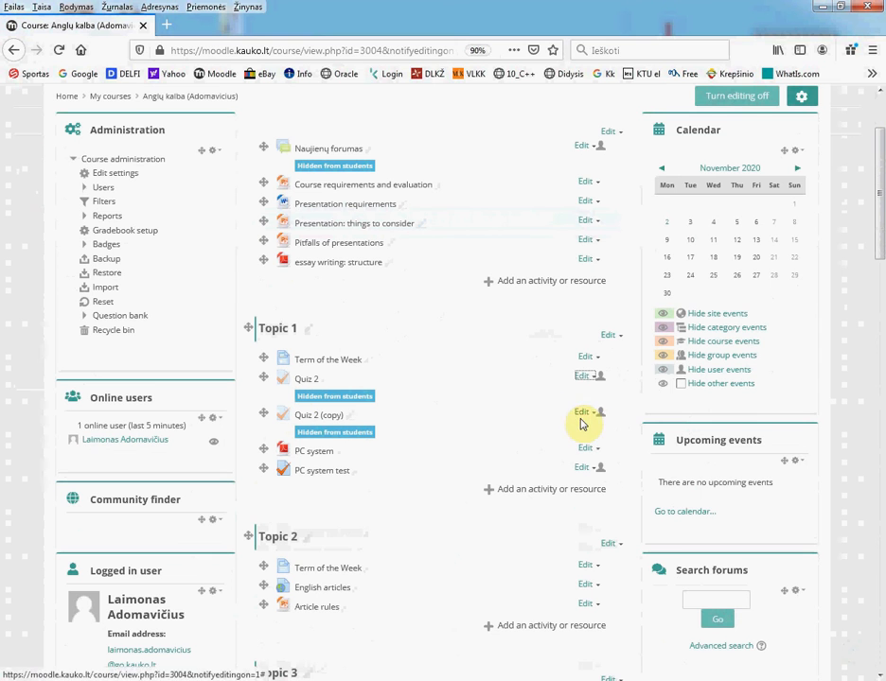
click(593, 416)
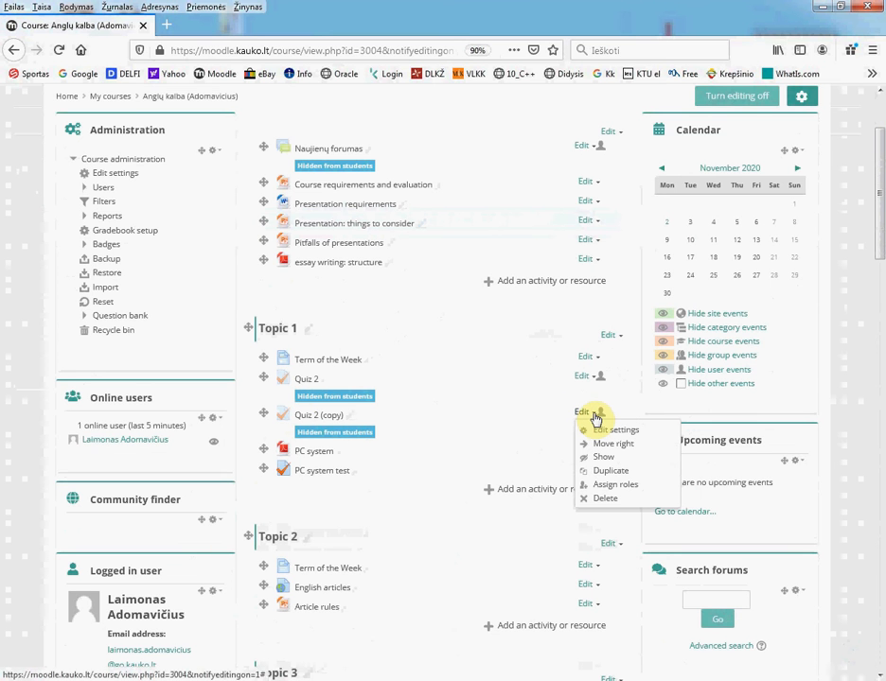
click(604, 499)
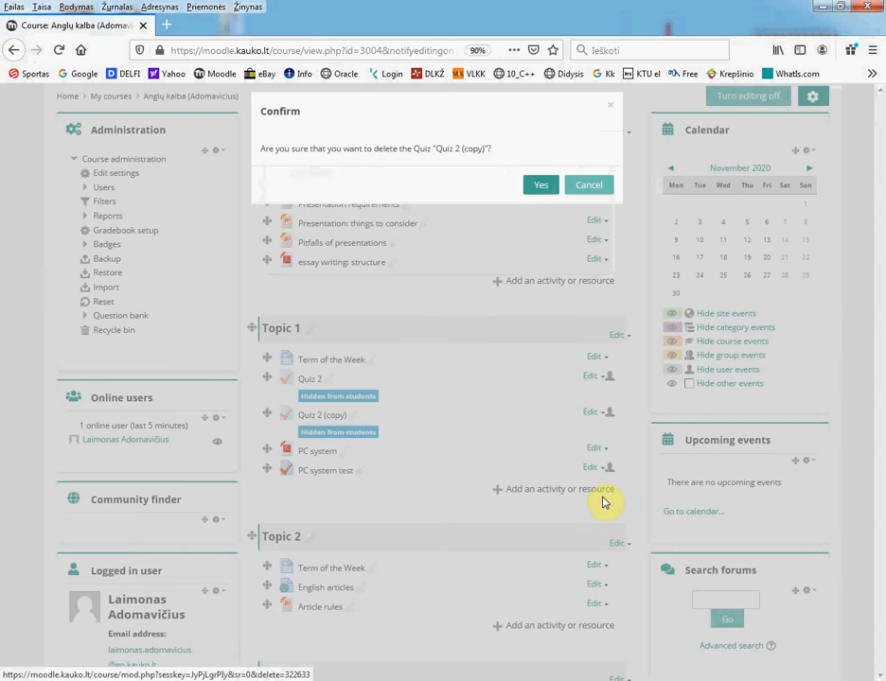
click(538, 186)
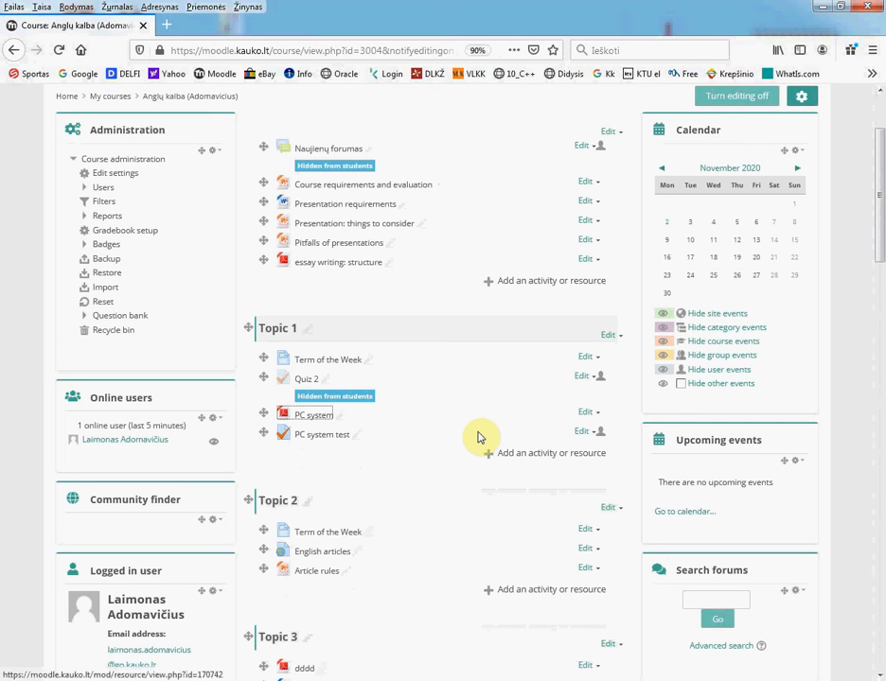
- Hide the "PC system" resource in Topic 1 from students
click(596, 417)
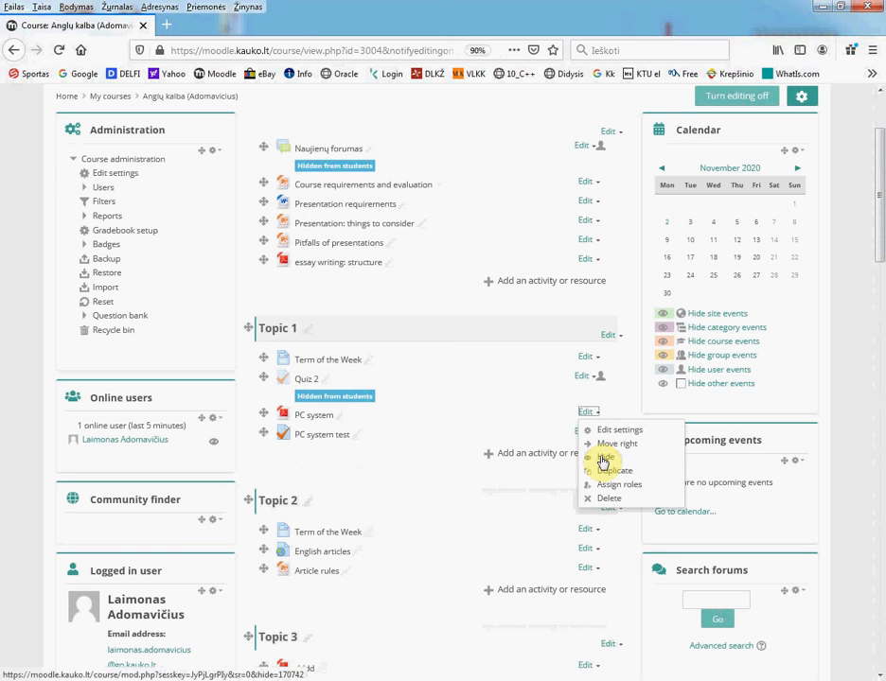
click(603, 460)
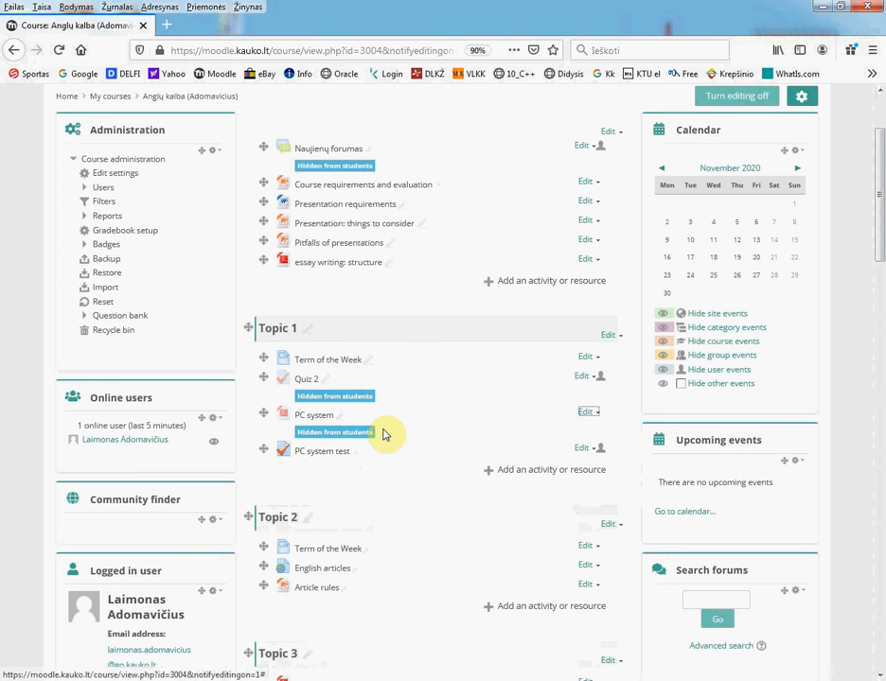
- Add a File resource to Topic 1 with the name "dddd" and the description "sssssssssssss"
scroll(386, 433, down, 1)
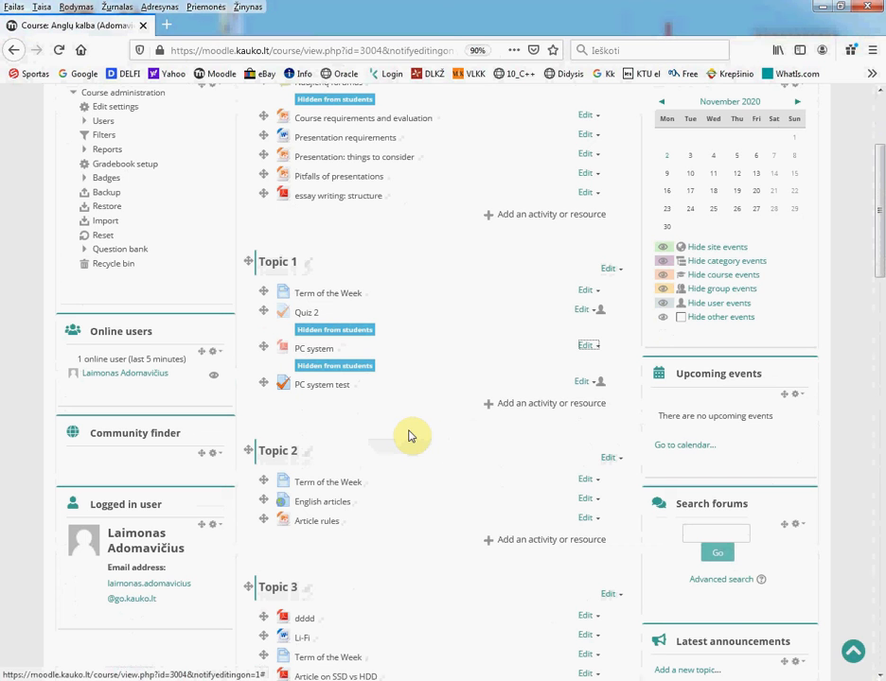
click(522, 405)
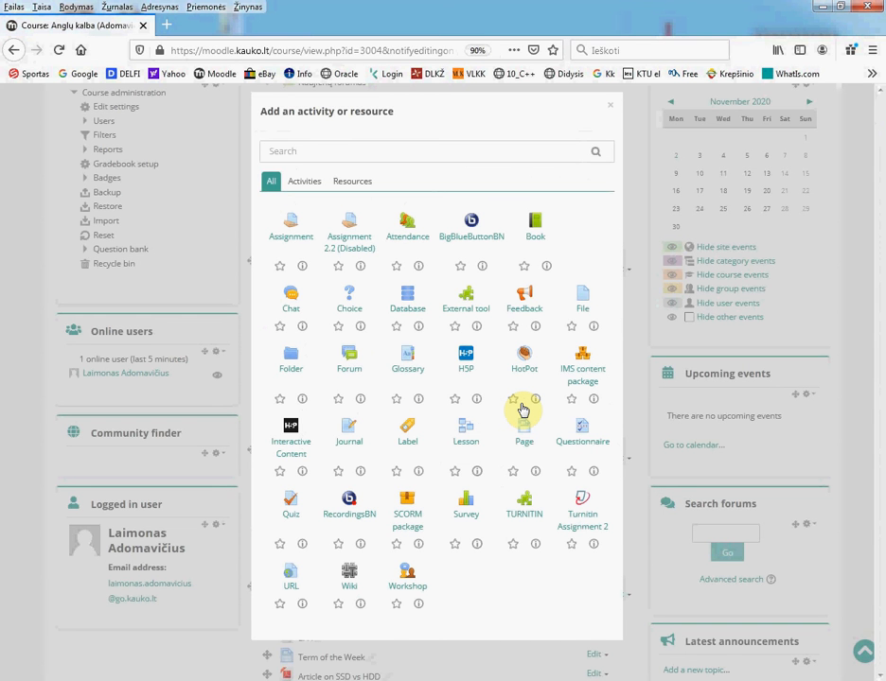
click(348, 182)
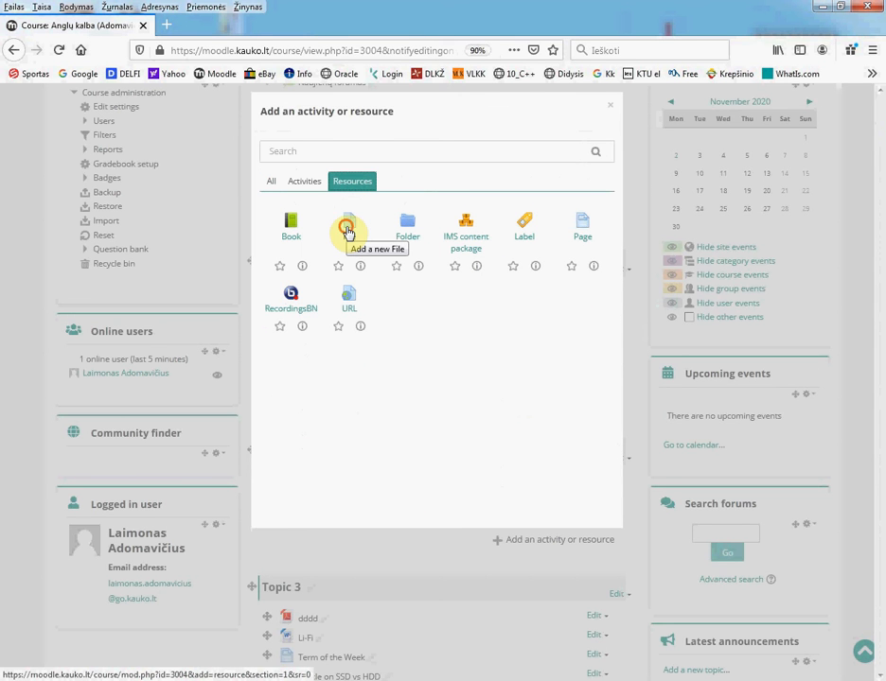
click(348, 227)
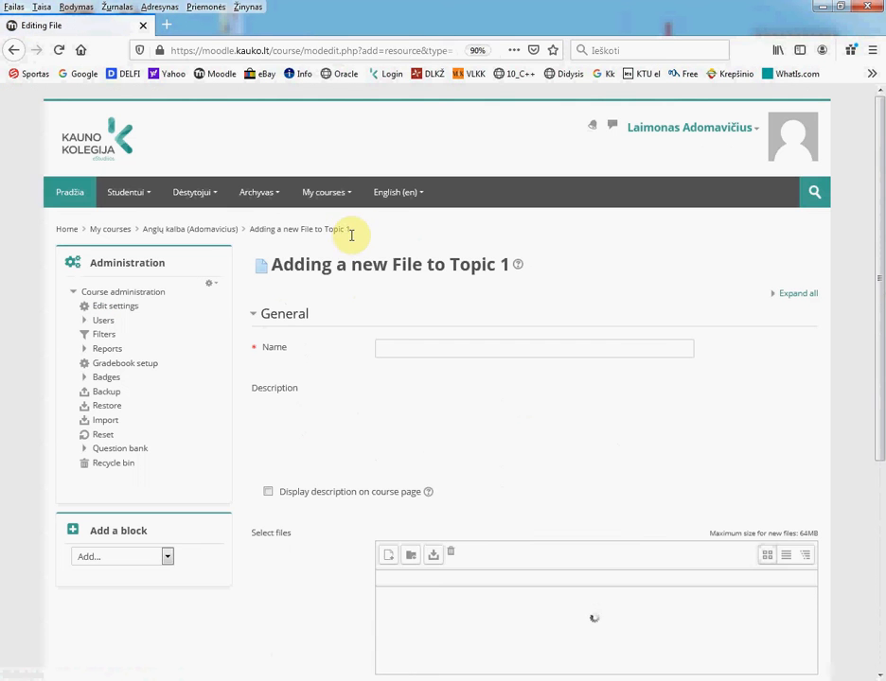
click(398, 349)
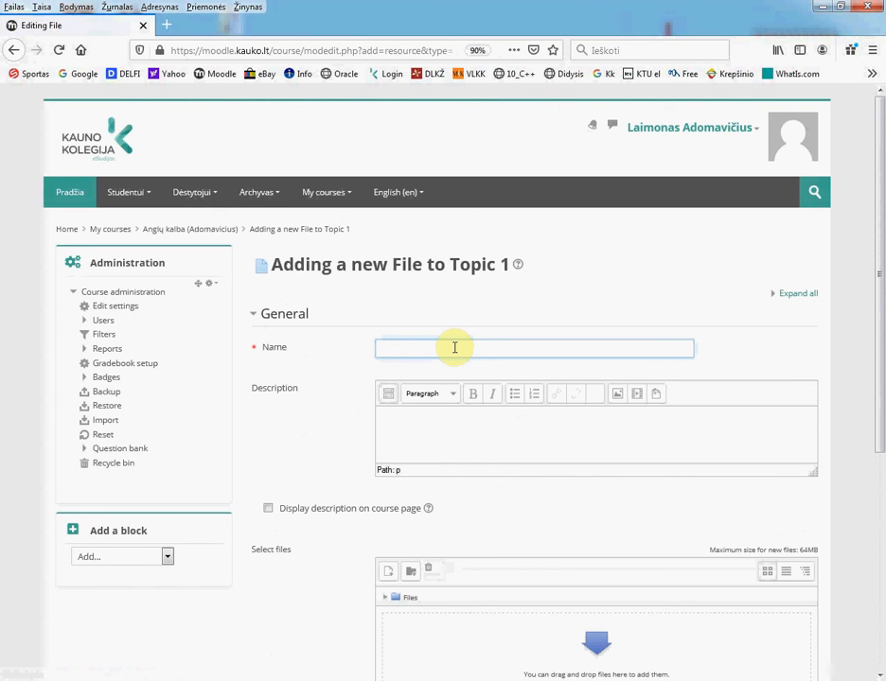
scroll(452, 359, down, 1)
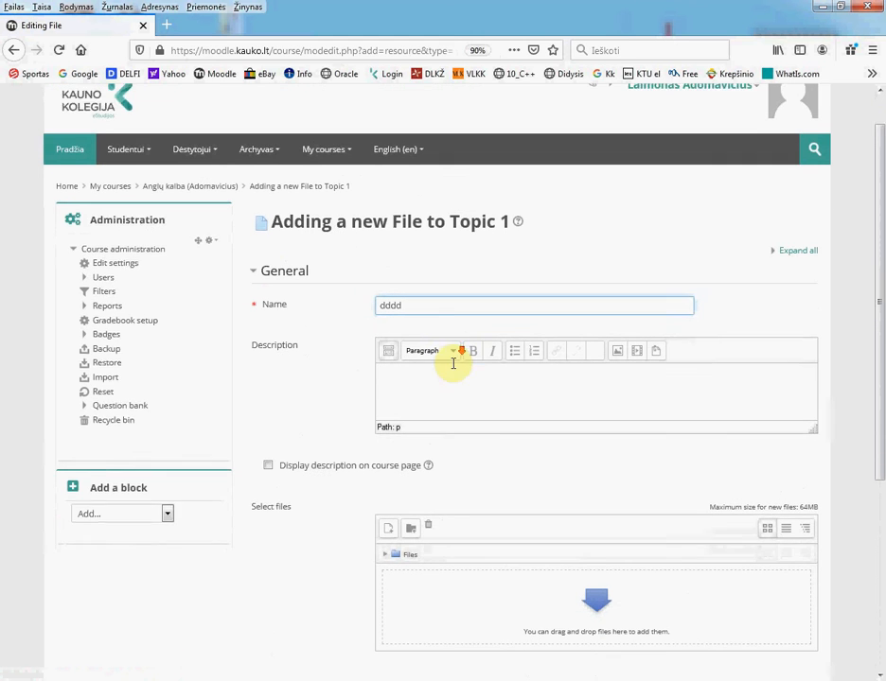
click(449, 377)
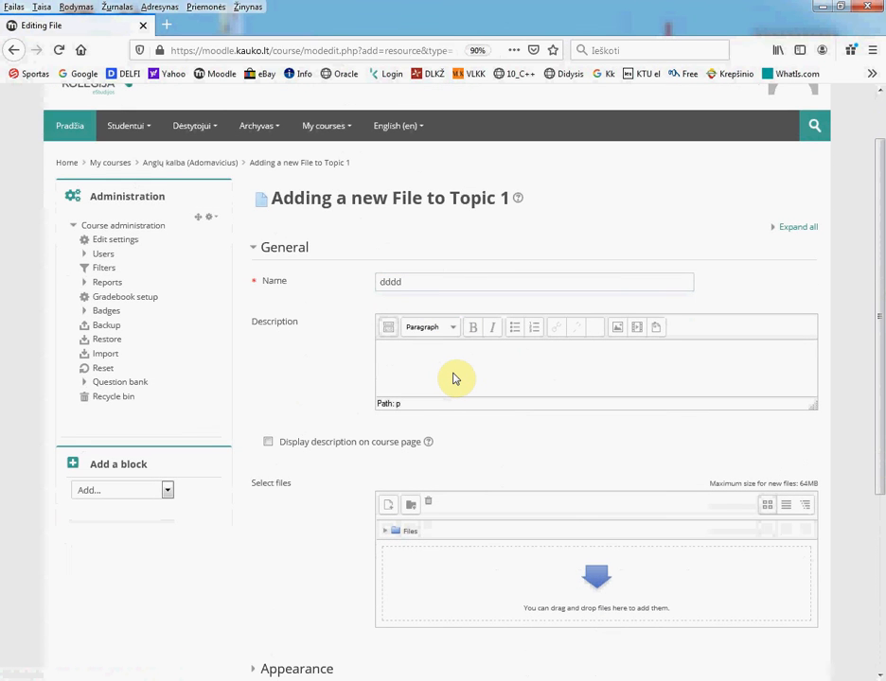
text(sssssssssssss)
- Upload Course evaluation.pdf from the KK folder as the resource's file
scroll(454, 377, down, 3)
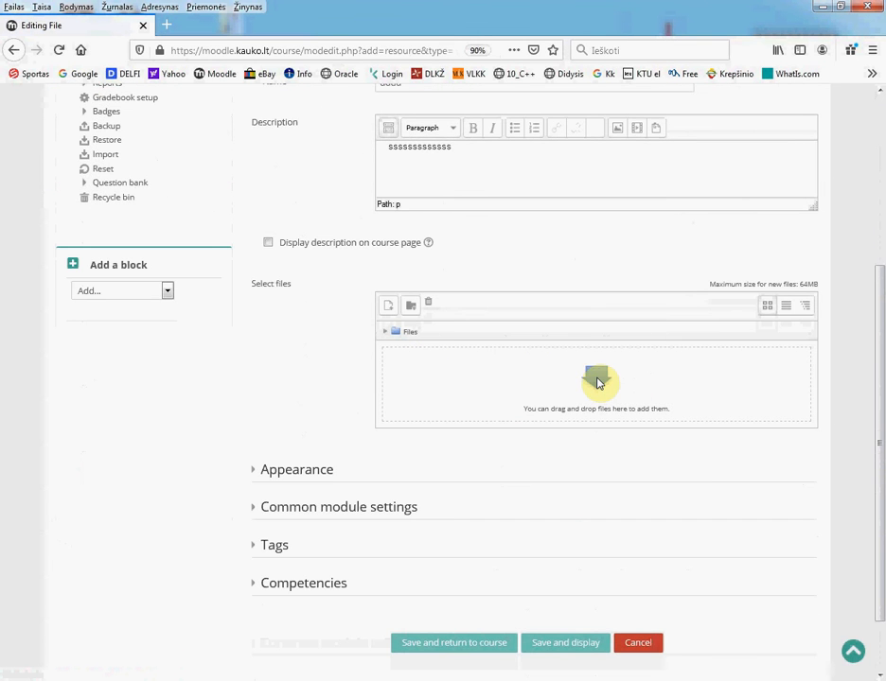
click(597, 383)
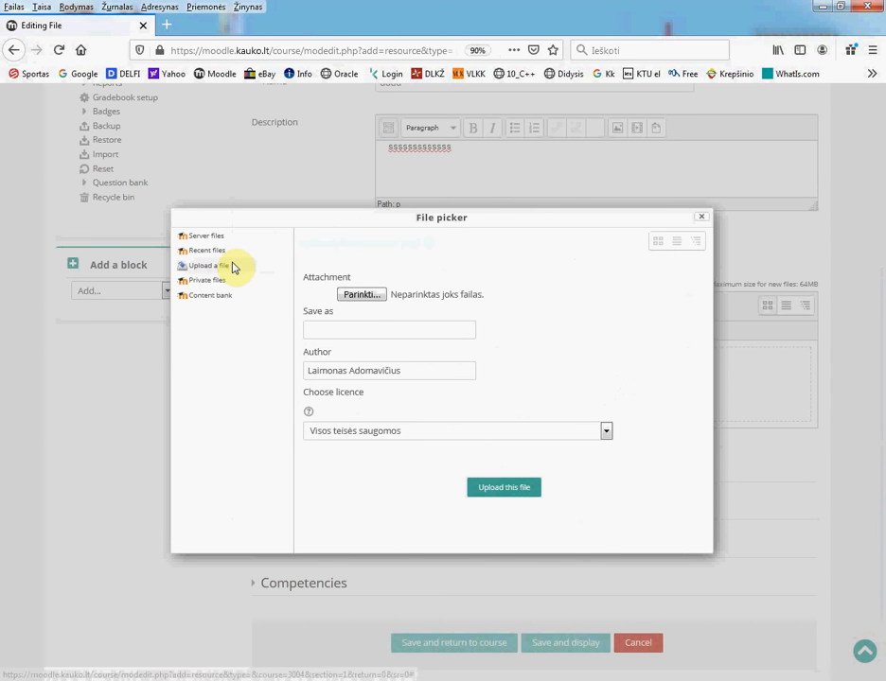
click(360, 296)
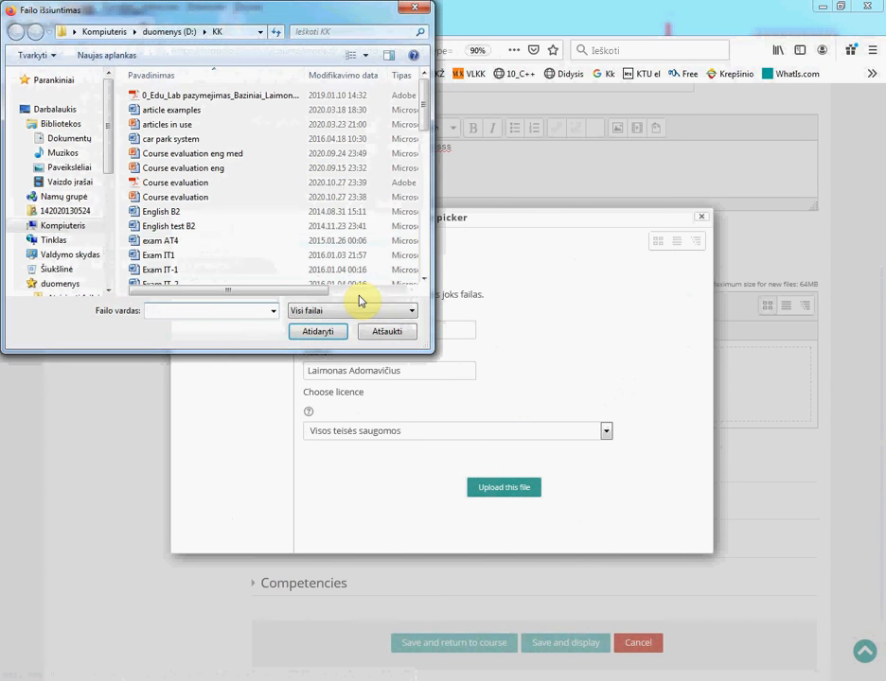
click(184, 185)
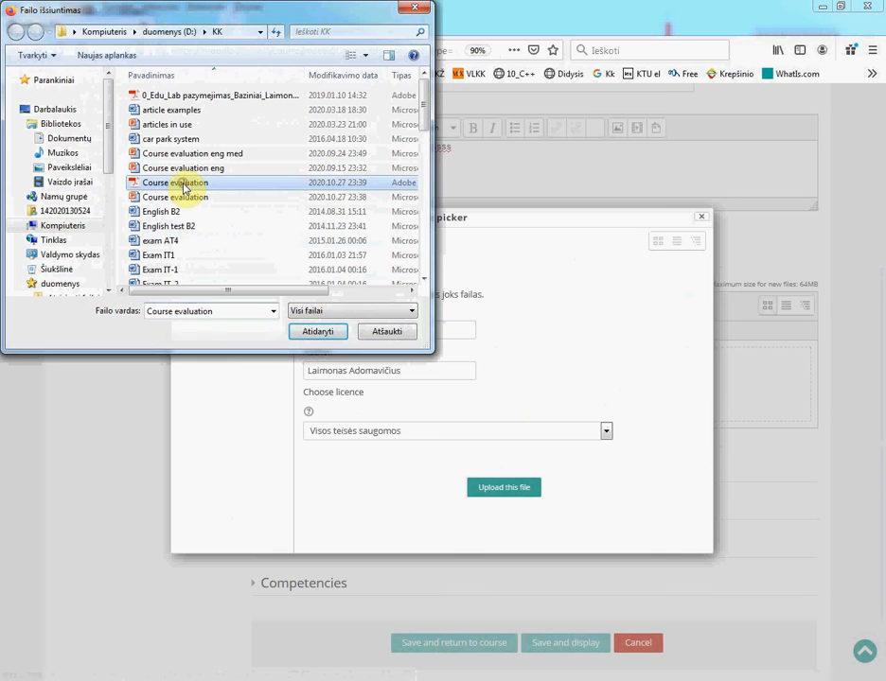
click(325, 331)
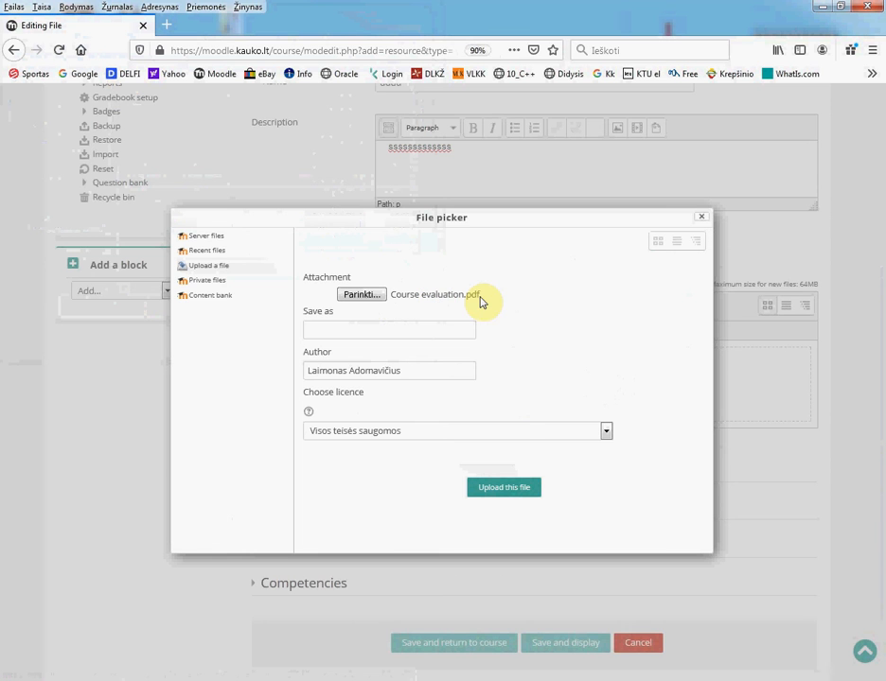
click(503, 489)
- Set the file's appearance to display In pop-up, then save the resource and return to the course
scroll(506, 488, down, 2)
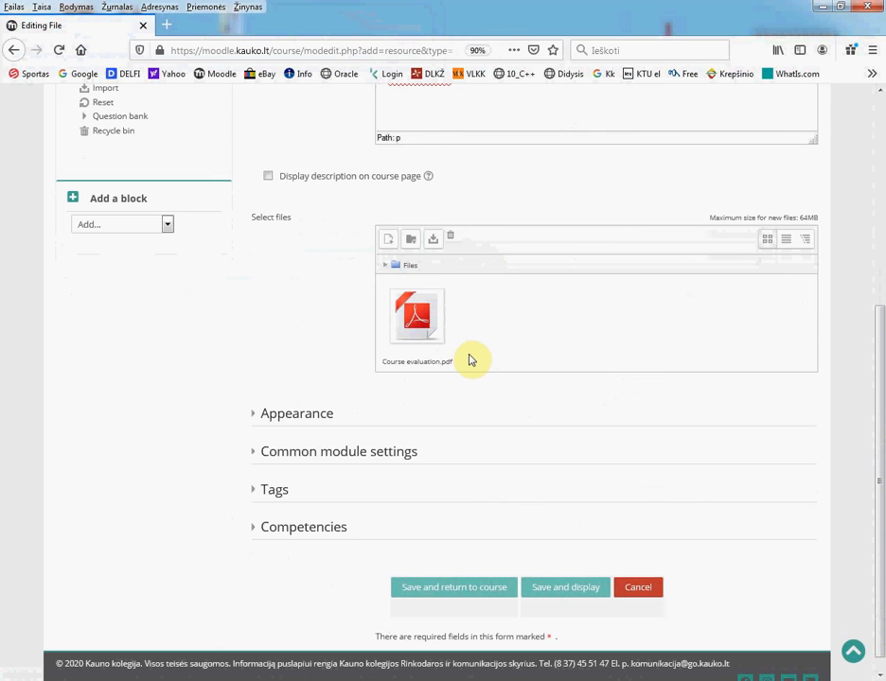
click(308, 420)
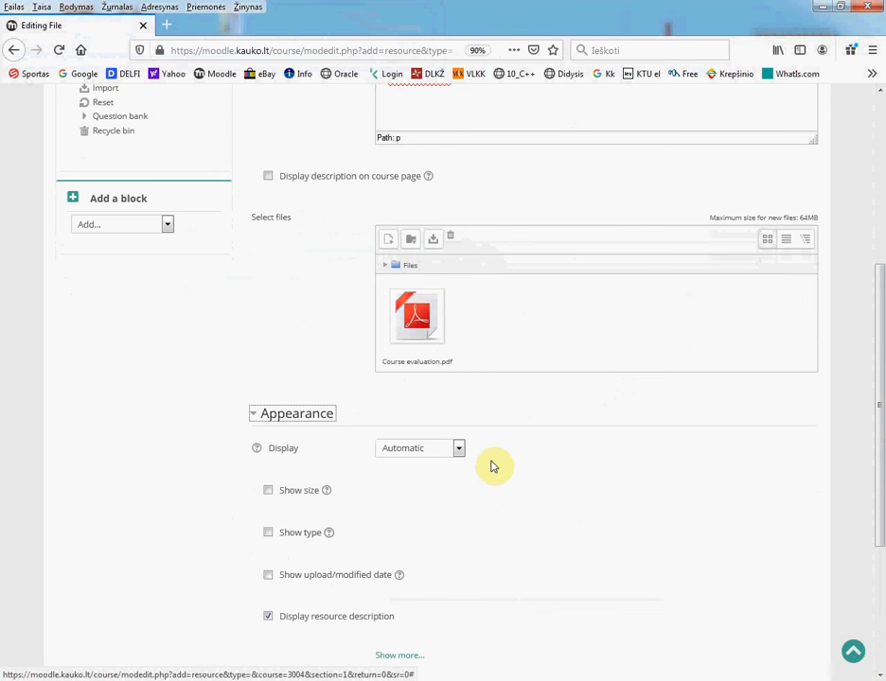
scroll(493, 465, down, 1)
scroll(493, 465, down, 1)
click(458, 384)
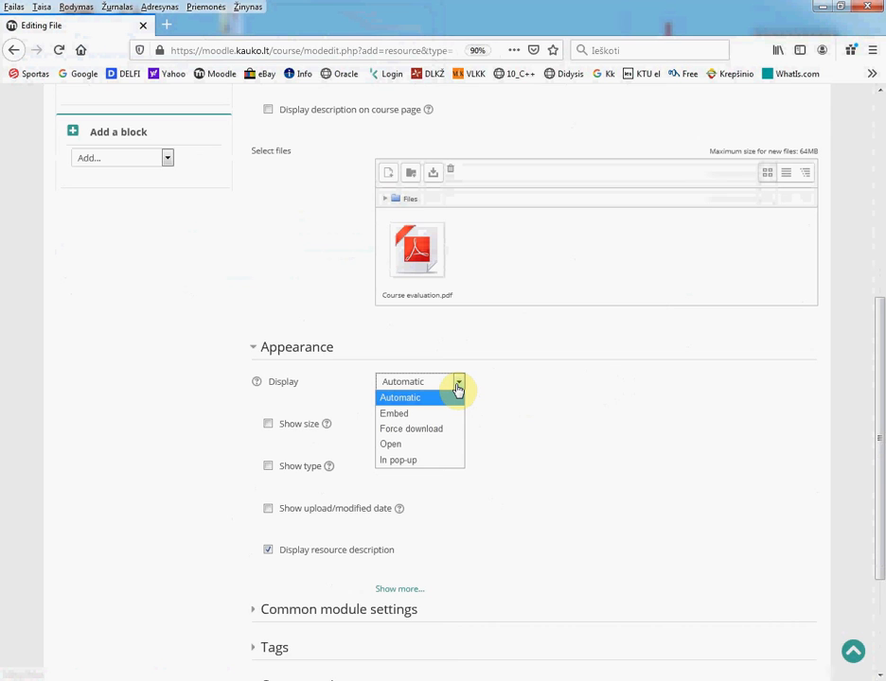
click(413, 467)
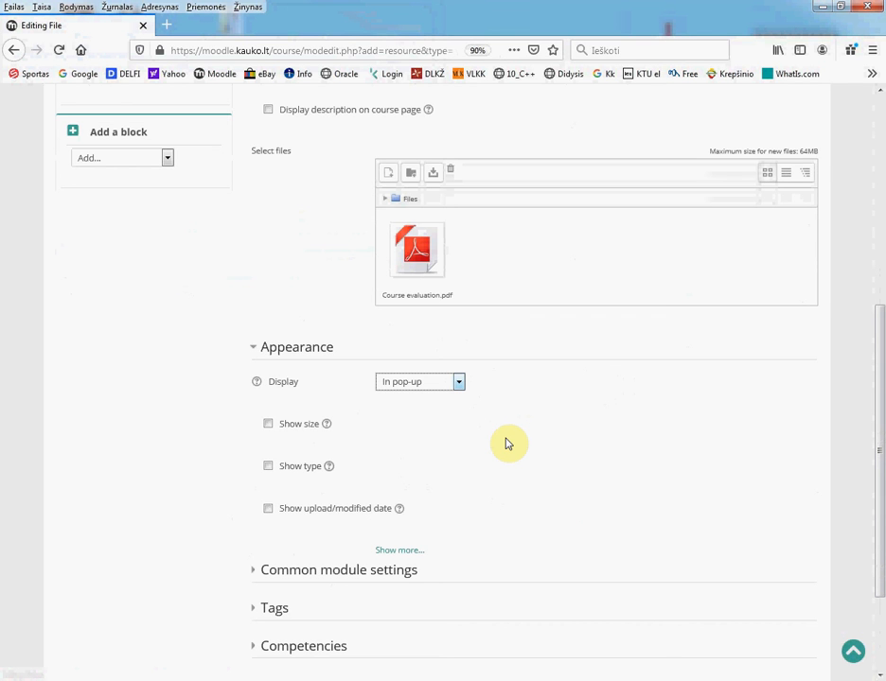
scroll(526, 448, down, 3)
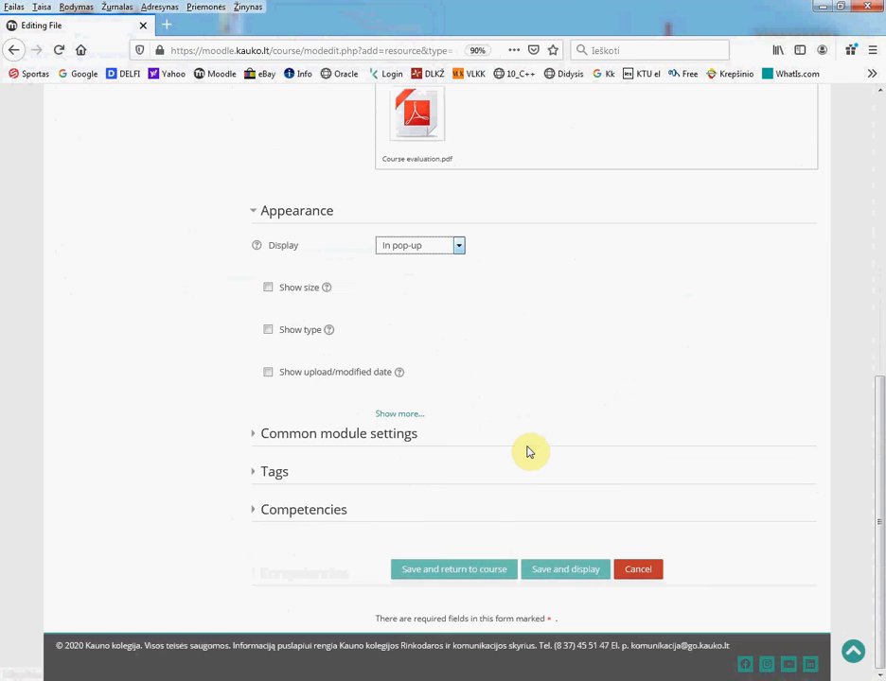
click(471, 572)
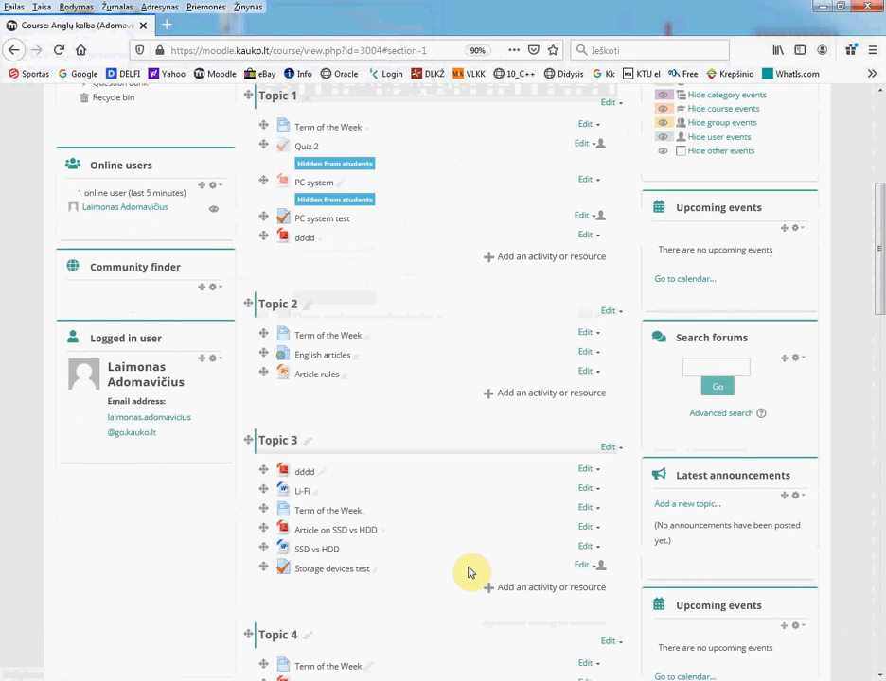
- Move the "dddd" file in Topic 1 above "PC system" and from there to the top of Topic 3
scroll(336, 460, up, 2)
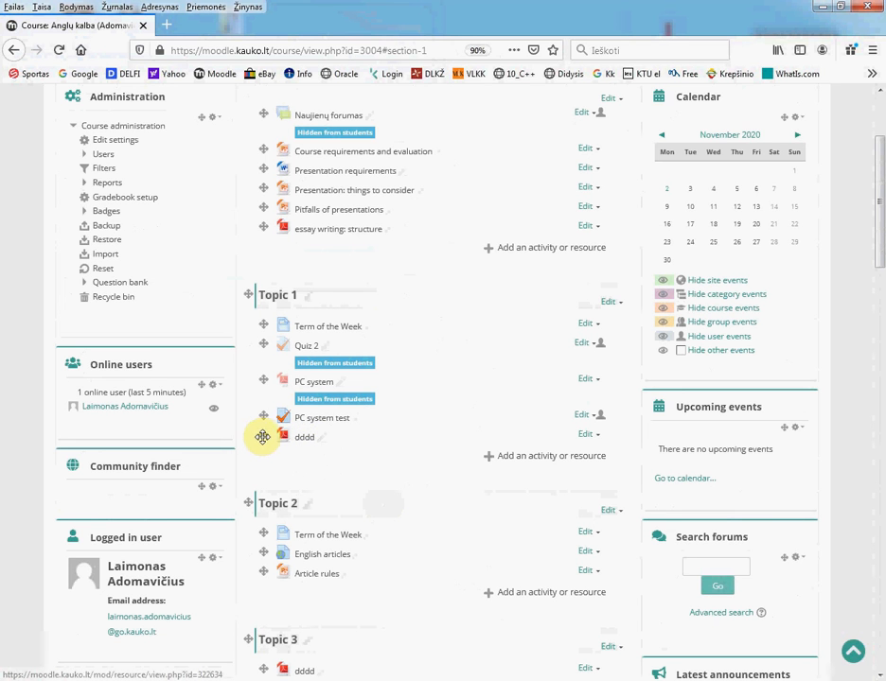
drag(262, 436, 261, 385)
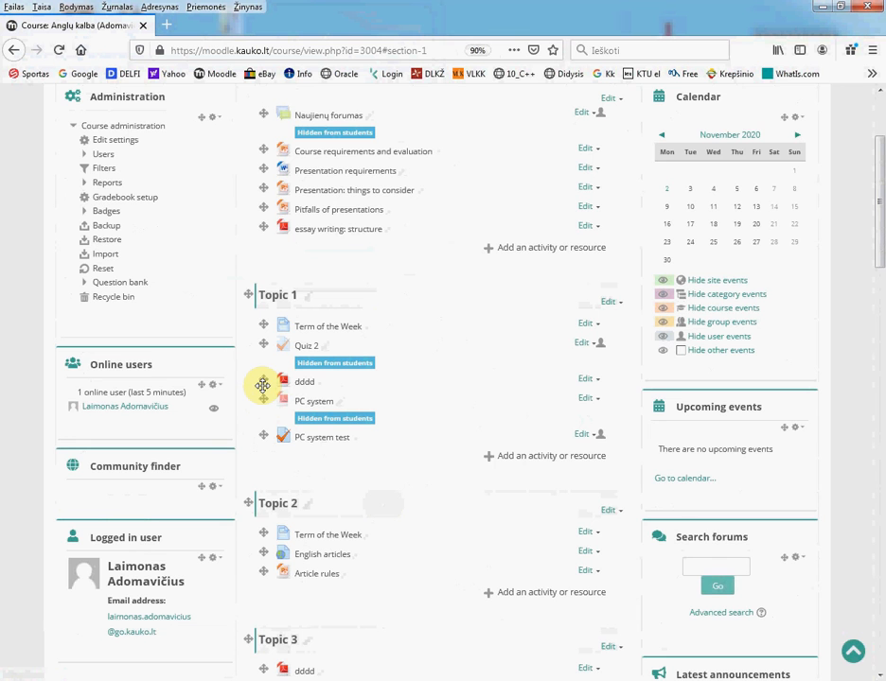
click(263, 386)
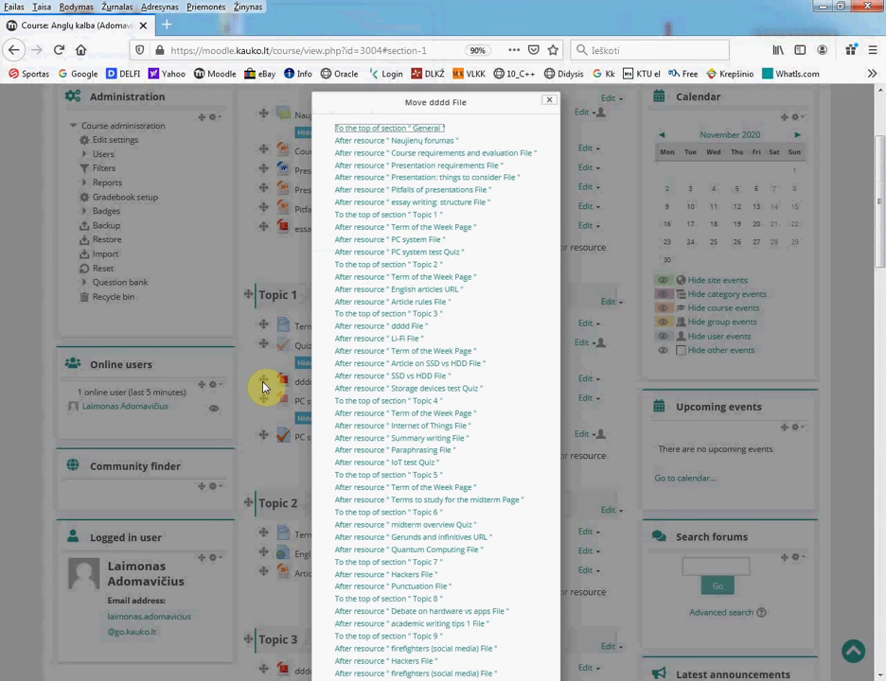
click(352, 313)
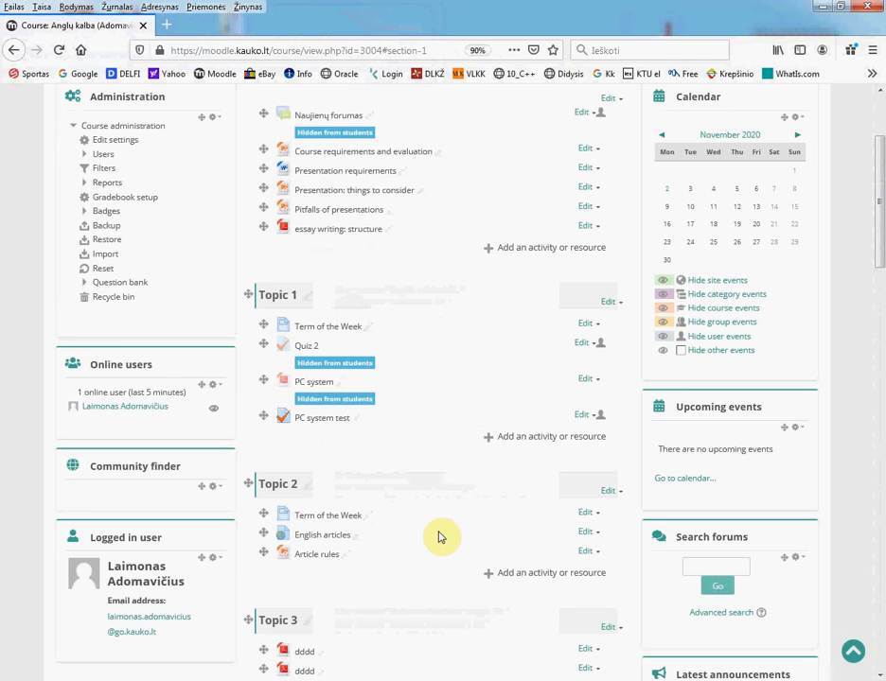
- Delete the second of the two "dddd" files in Topic 3
scroll(438, 538, down, 3)
scroll(438, 537, down, 1)
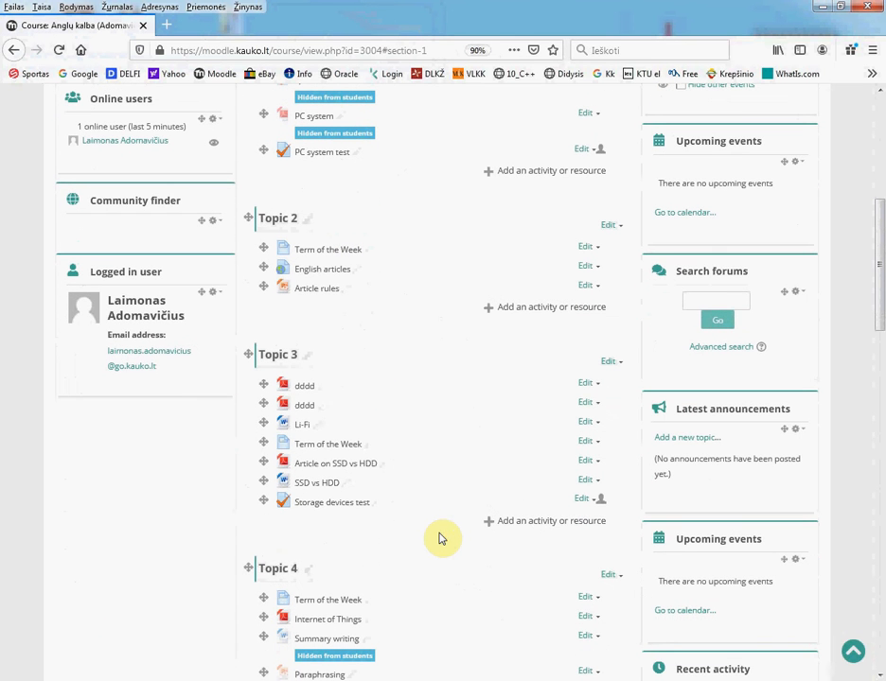
click(597, 405)
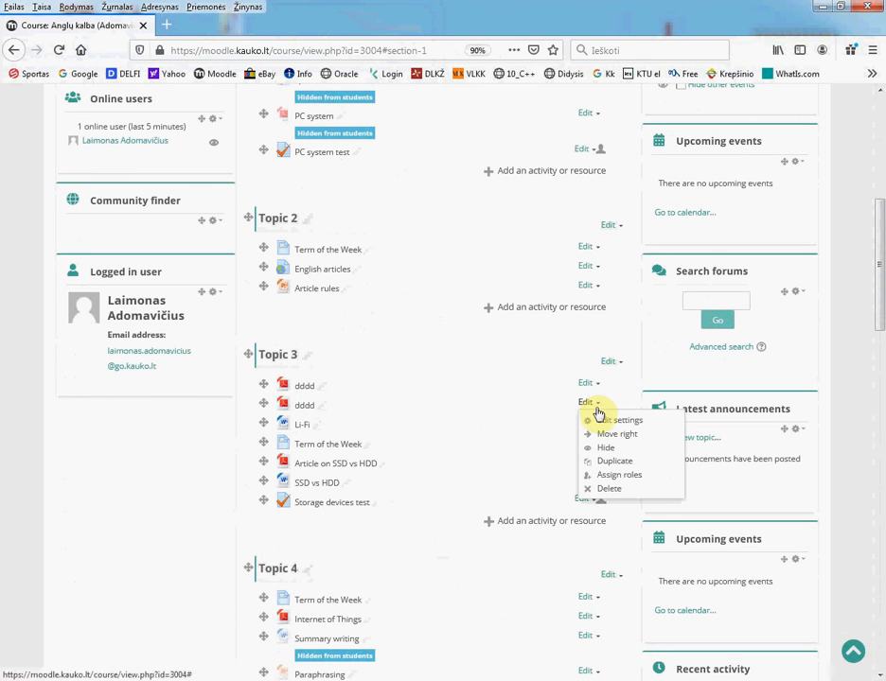
click(602, 488)
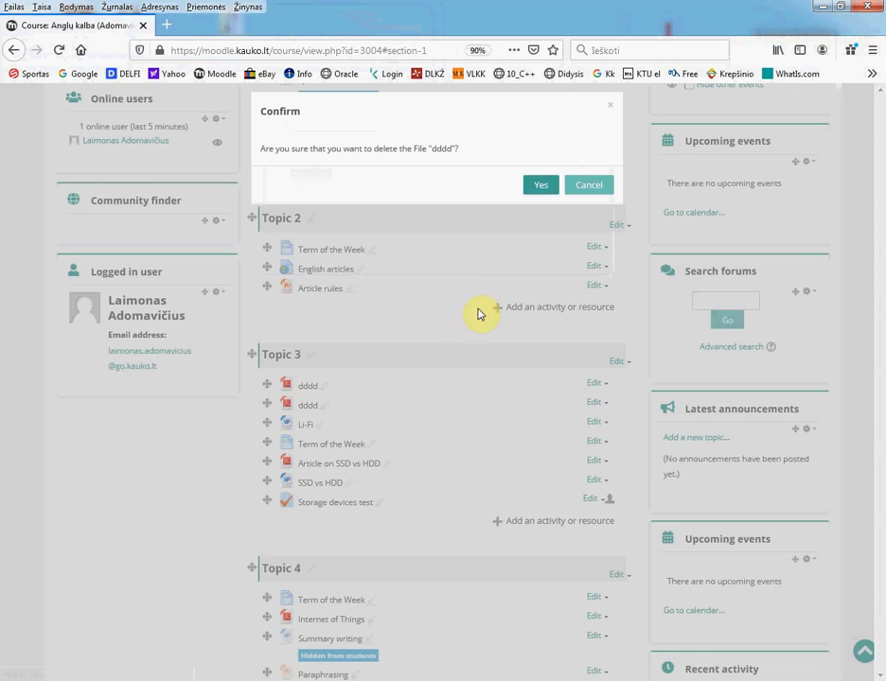
click(538, 184)
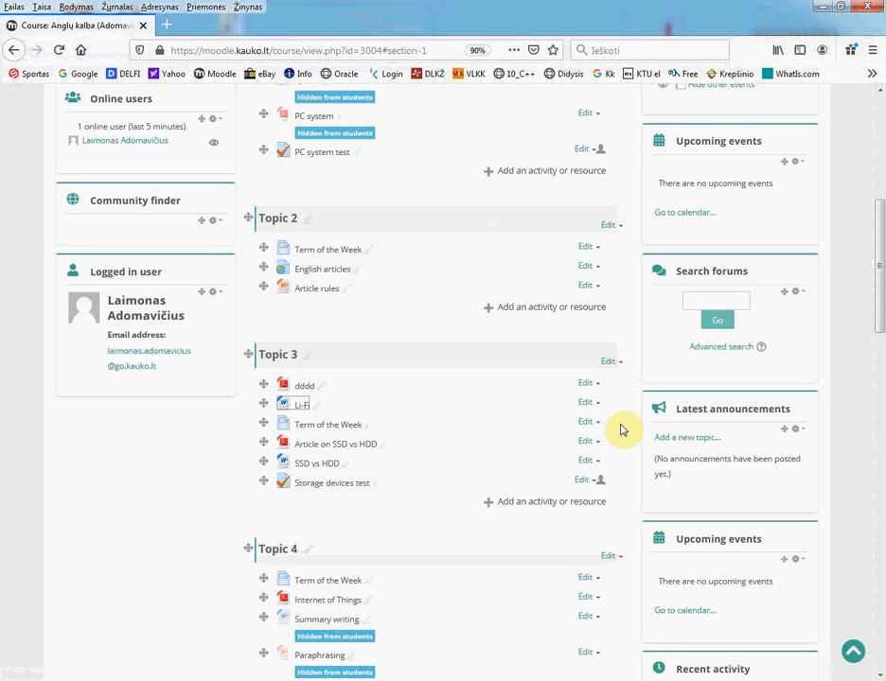
- Rename the Topic 3 section as "DDDD"
click(308, 363)
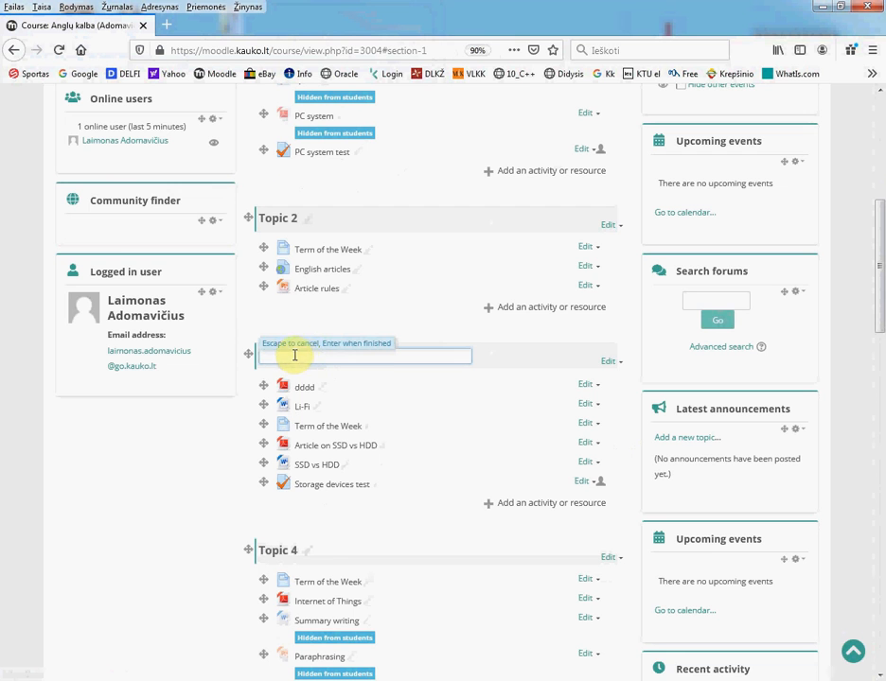
text(DDDD)
key(Return)
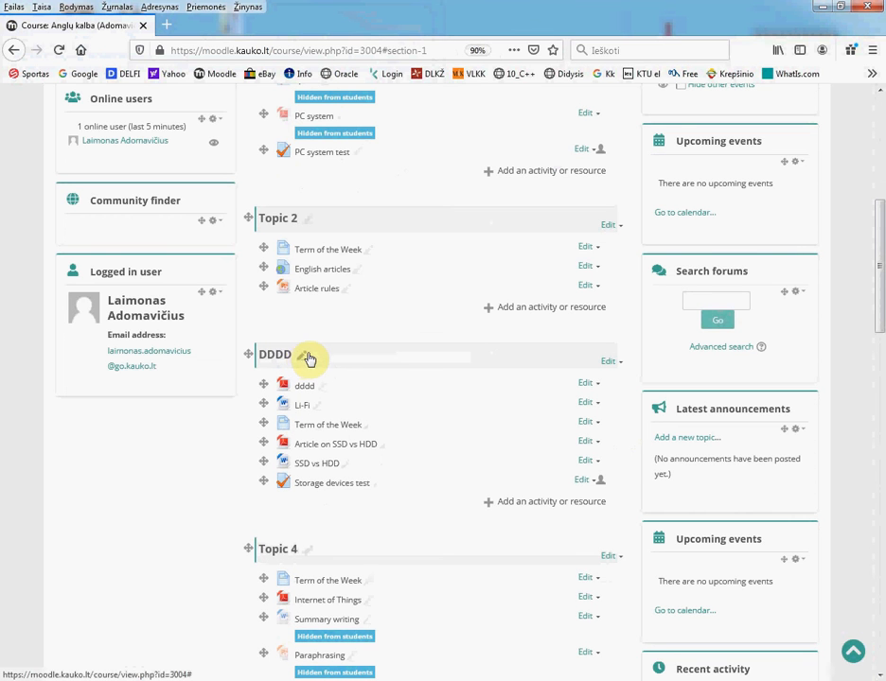
- Hide the "DDDD" topic from students and highlight it
click(616, 363)
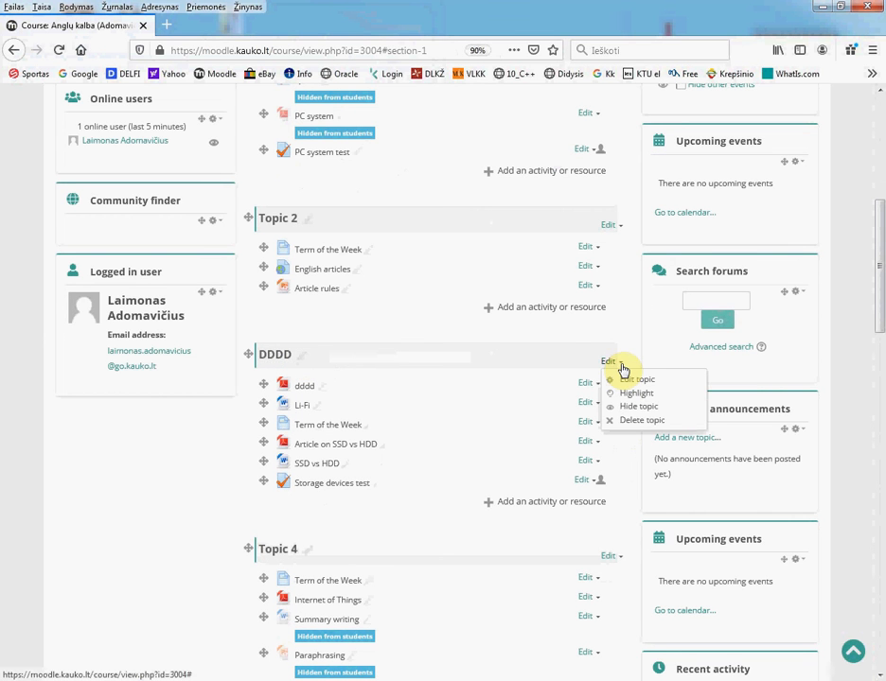
click(640, 410)
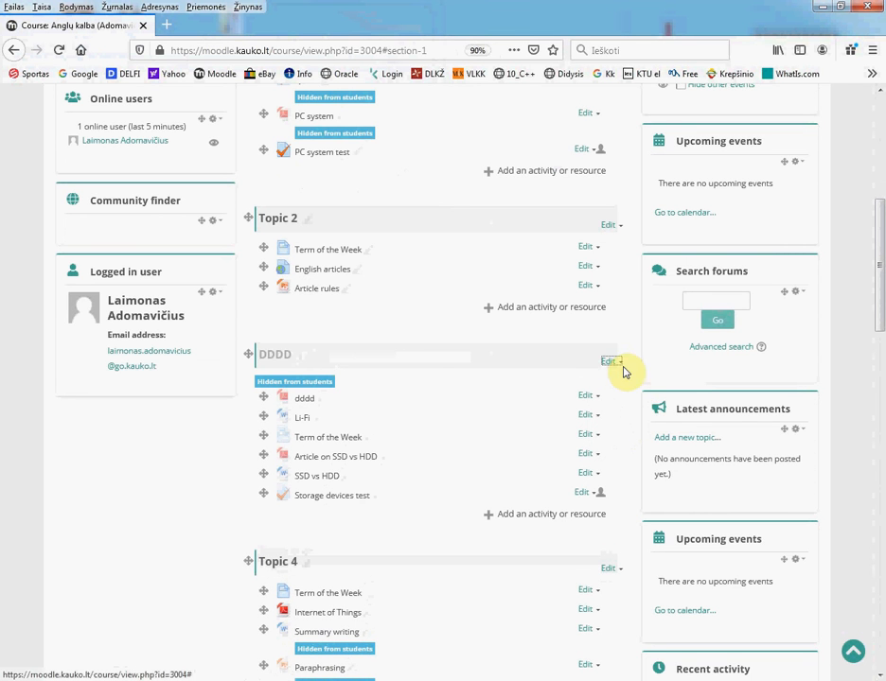
click(620, 367)
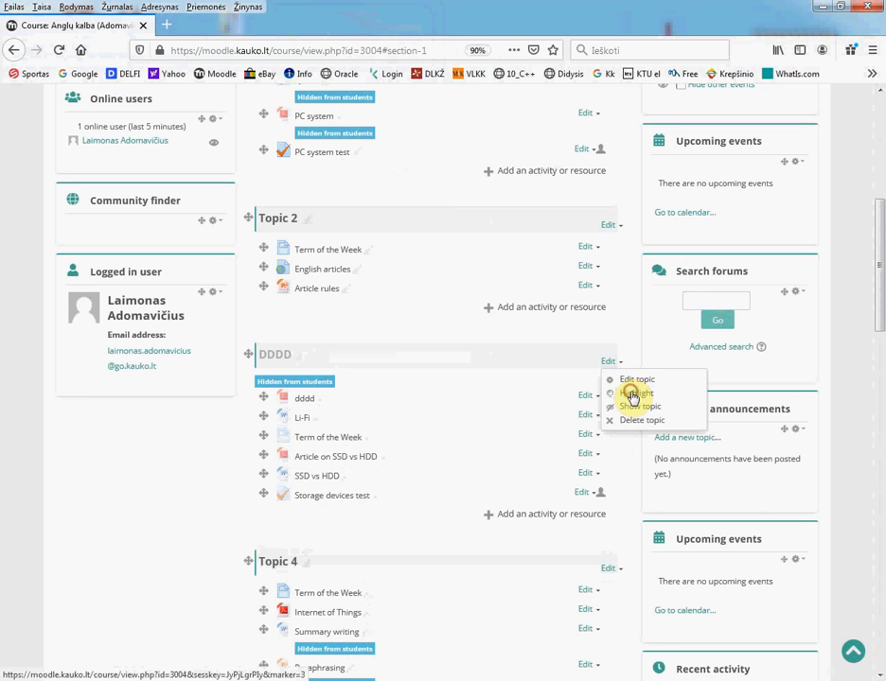
click(628, 393)
- Open the "IoT test" quiz in Topic 4
scroll(524, 492, down, 2)
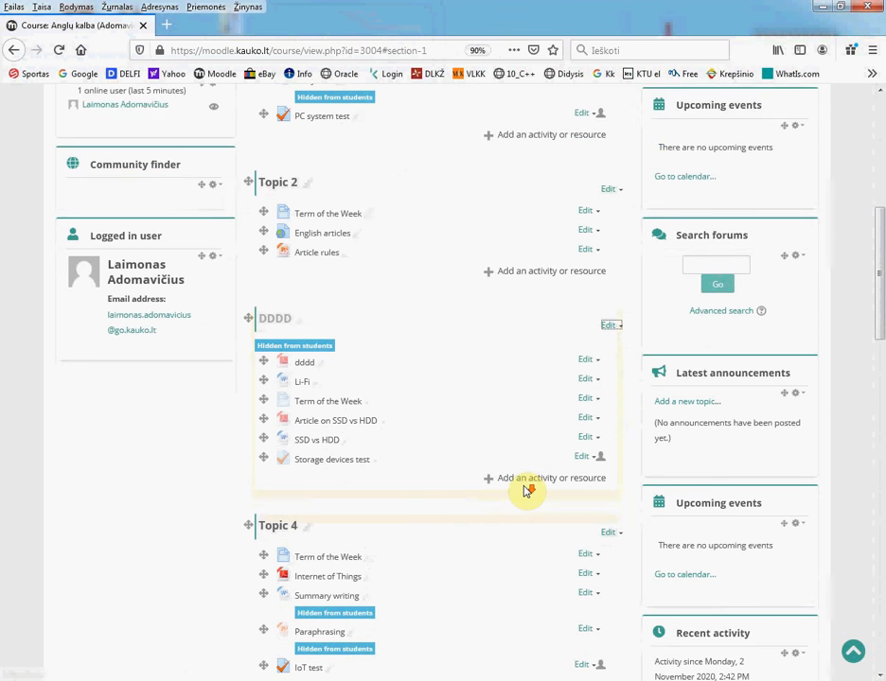
scroll(525, 491, down, 1)
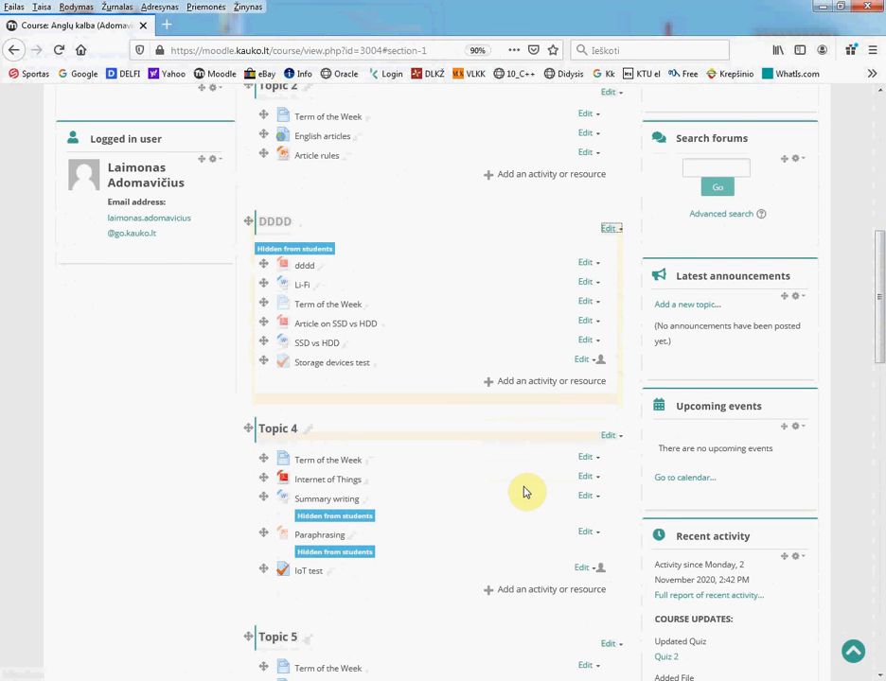
scroll(525, 494, down, 2)
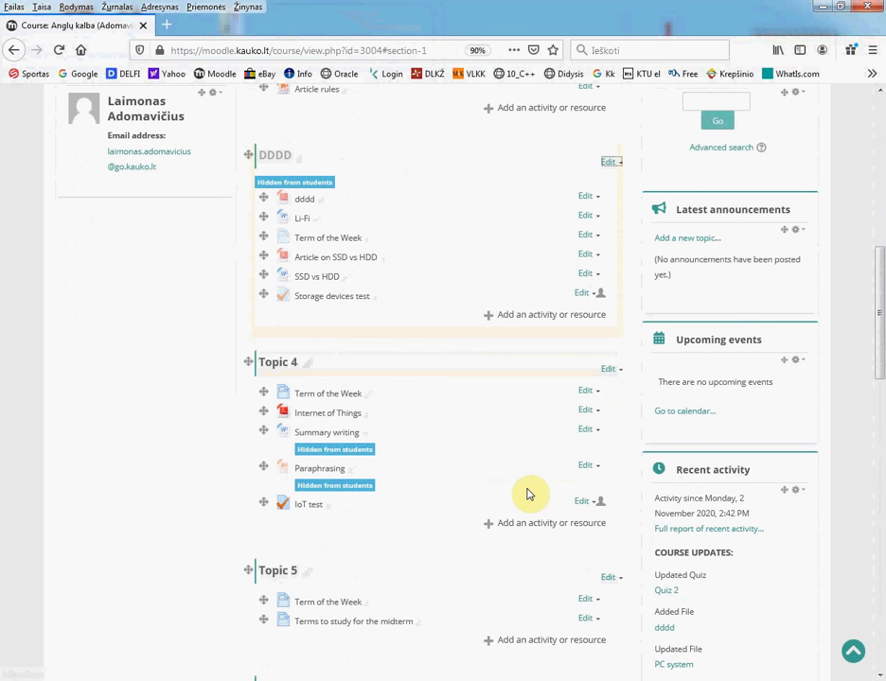
click(310, 505)
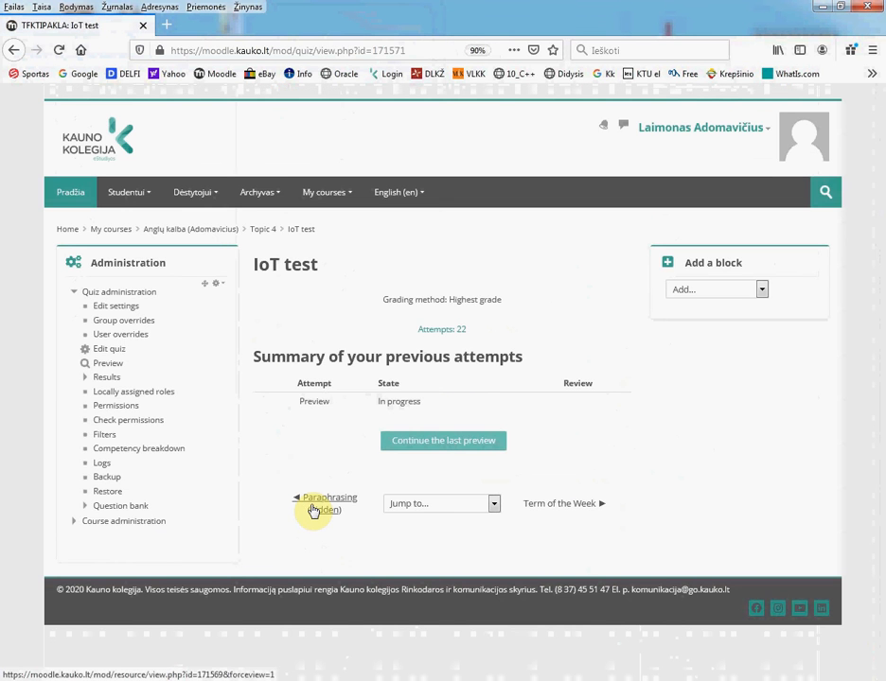
- Continue the last preview of the "IoT test" quiz and return to the course page
click(428, 448)
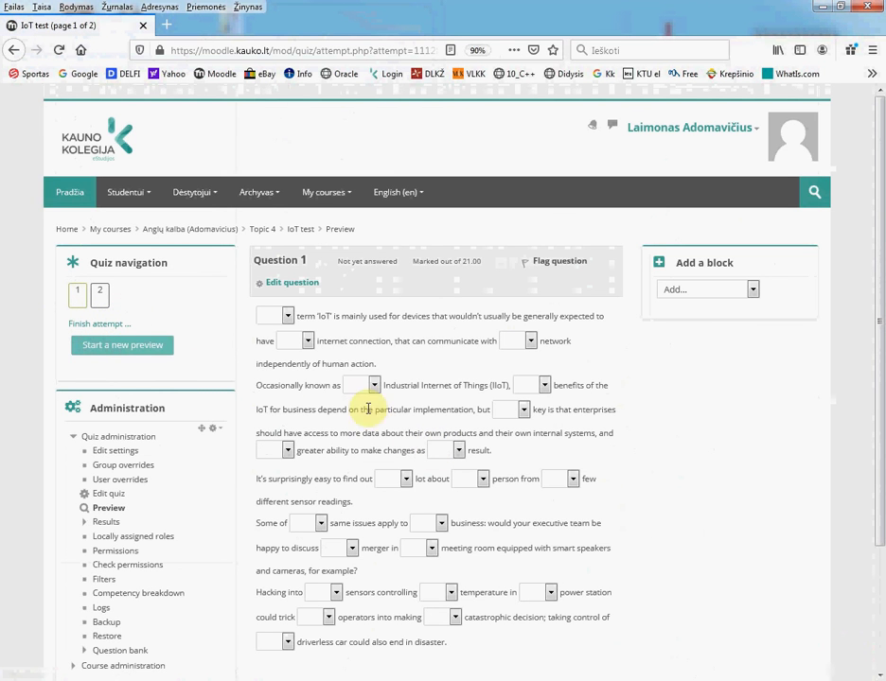
click(194, 232)
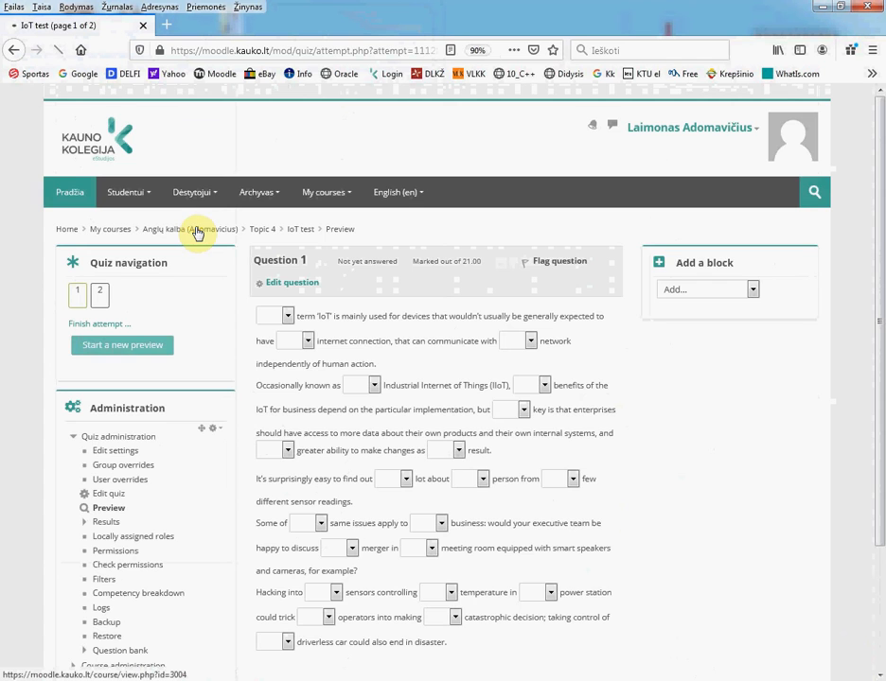
- Add a quiz activity to Topic 2 and name it "A new quiz", leaving its description empty
scroll(439, 405, down, 6)
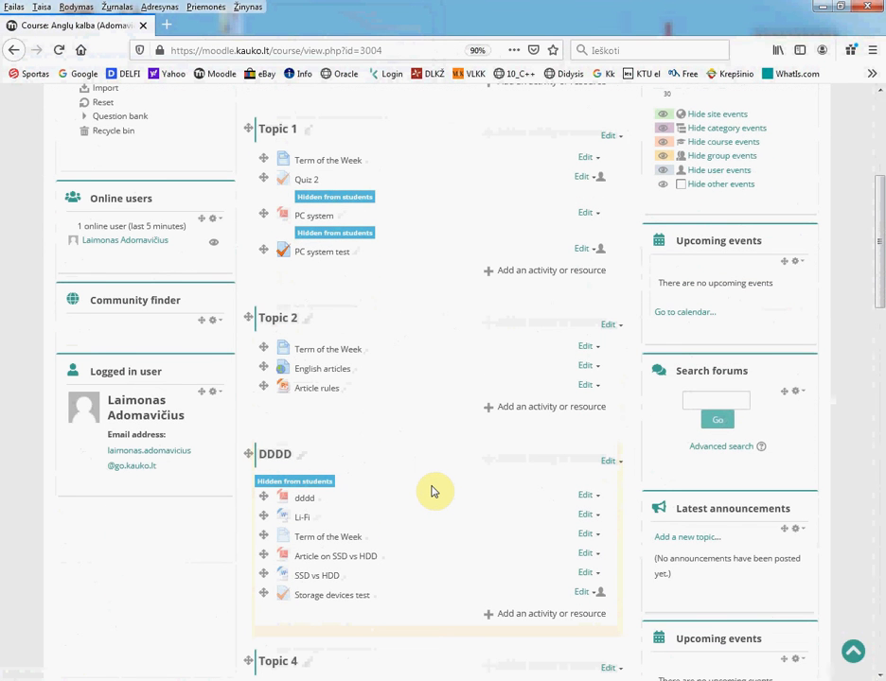
scroll(436, 491, down, 1)
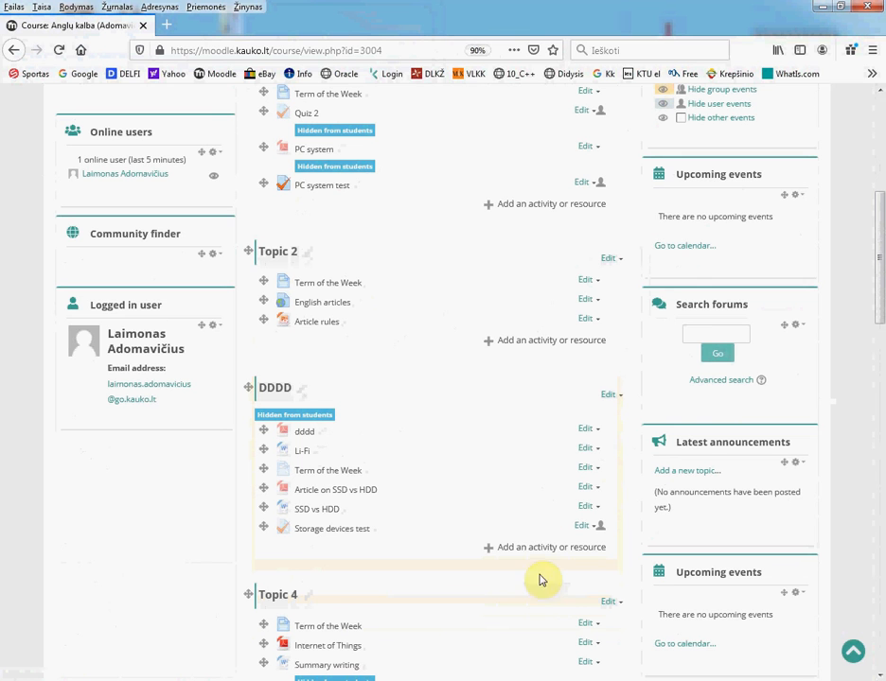
click(528, 343)
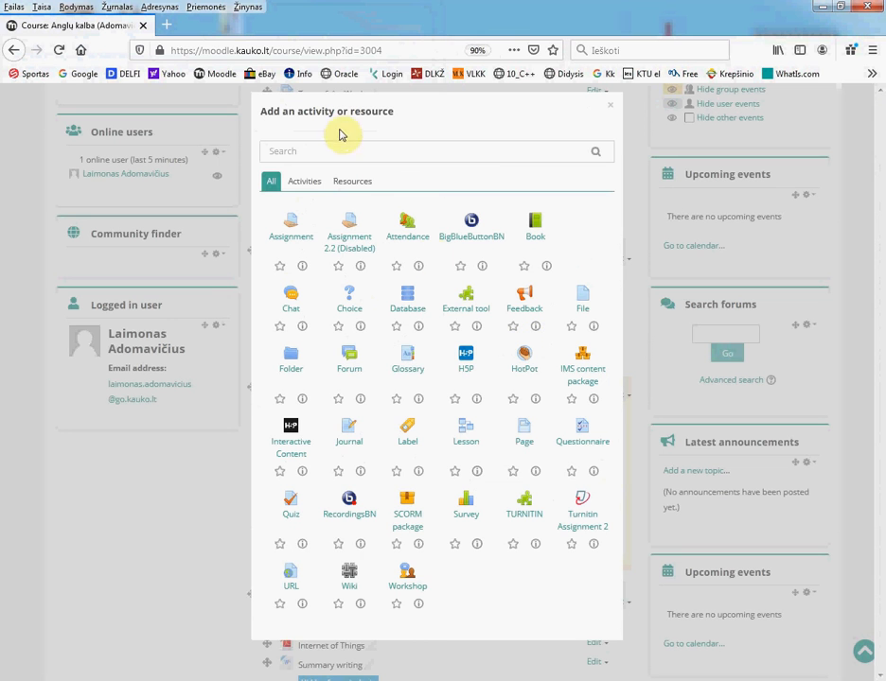
click(291, 502)
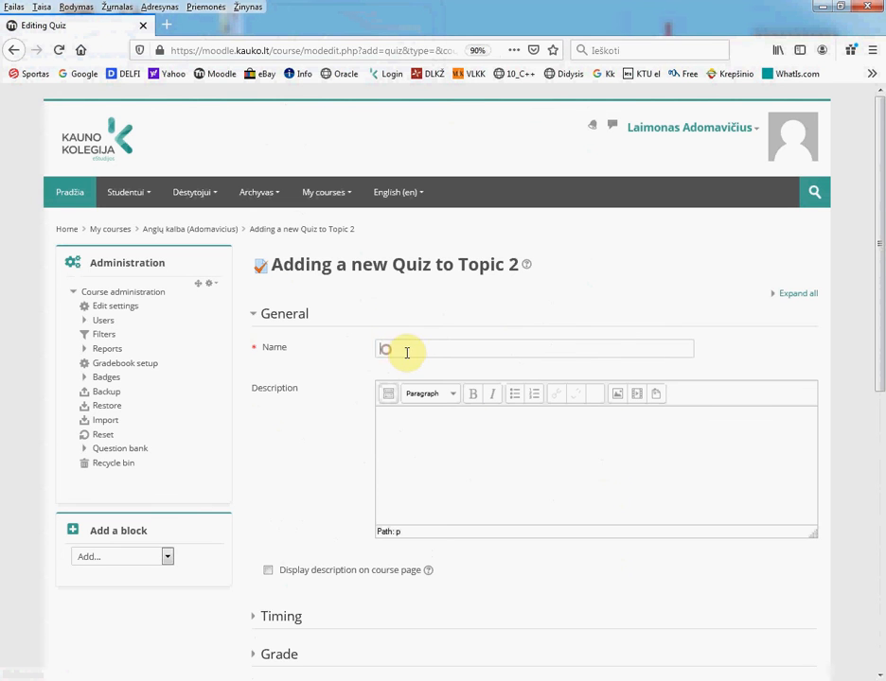
click(405, 350)
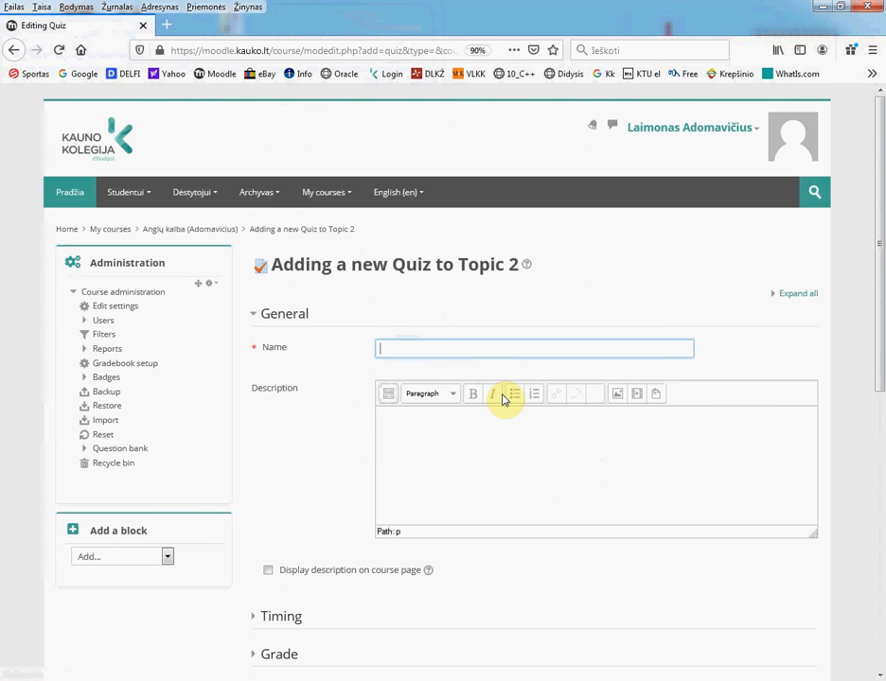
text(A new quiz)
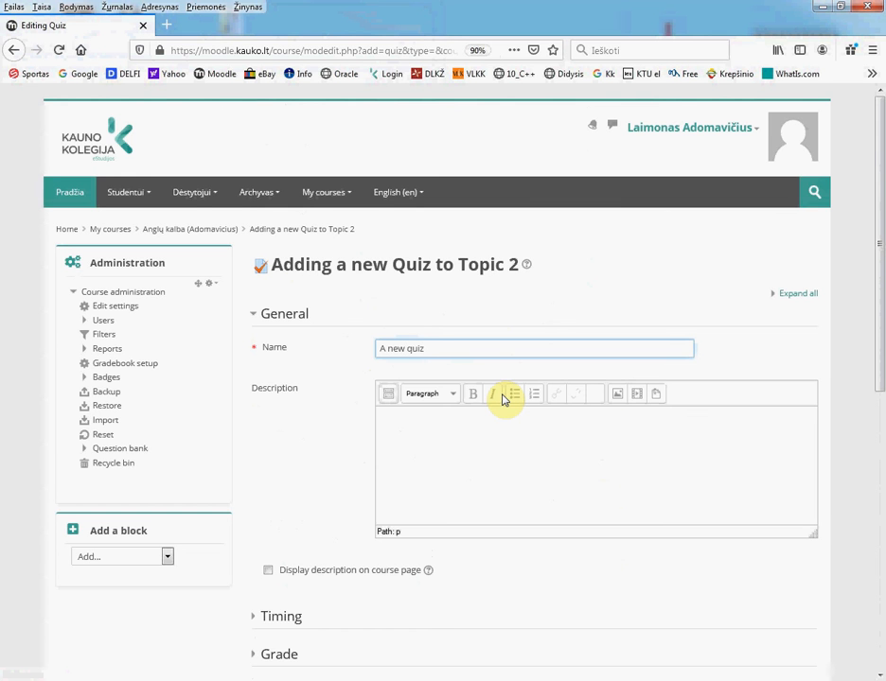
click(486, 441)
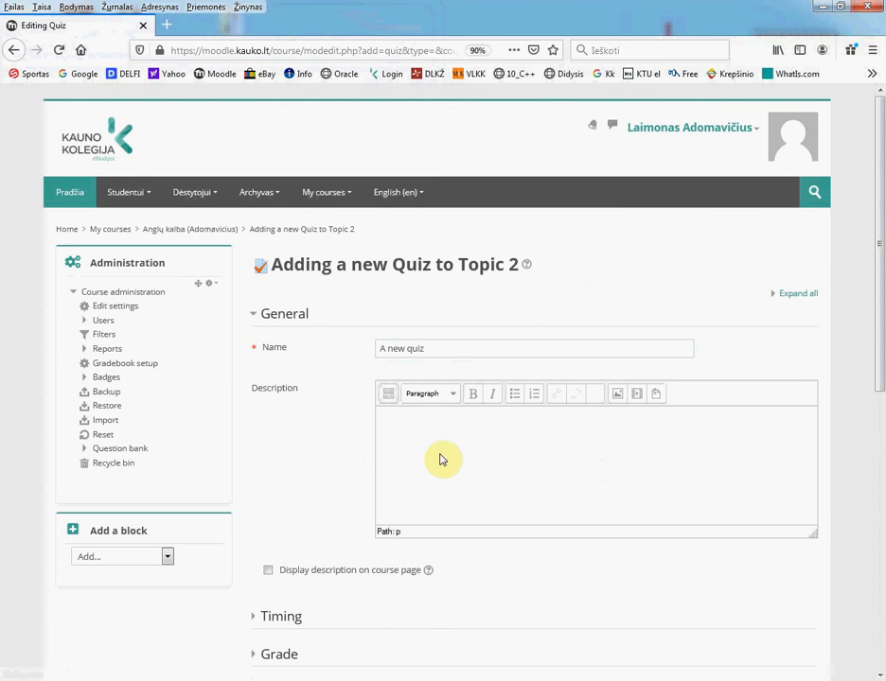
- Expand the quiz's Timing and Extra restrictions on attempts settings for review, and save the quiz, returning to the course
scroll(539, 474, down, 3)
scroll(539, 476, down, 3)
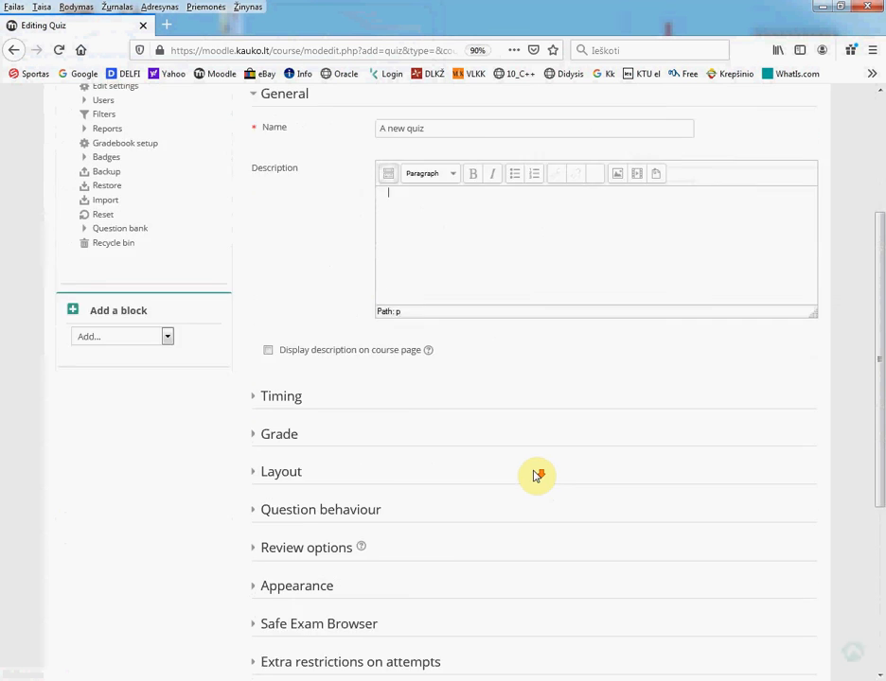
click(289, 352)
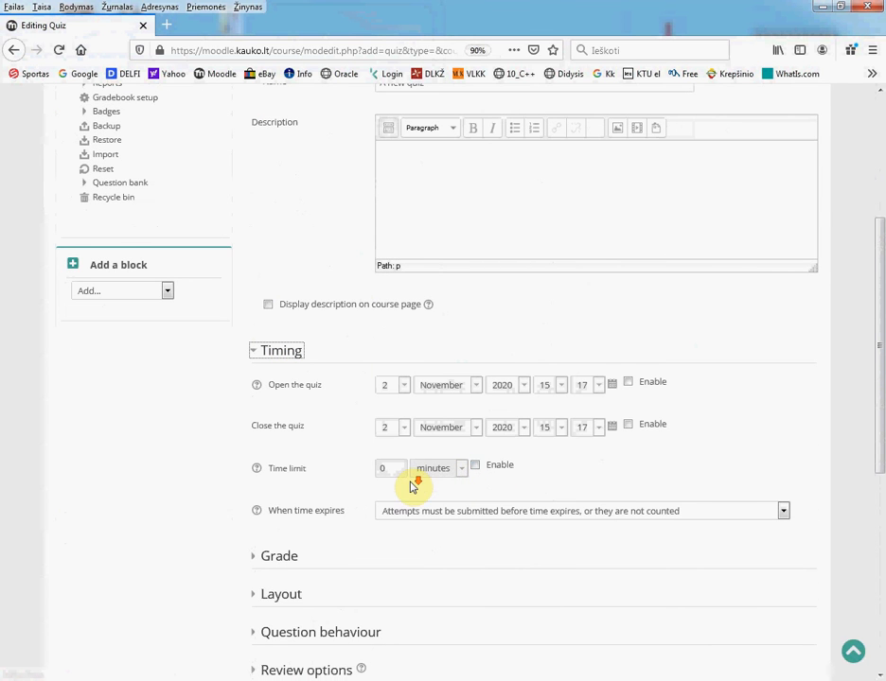
scroll(413, 485, down, 4)
scroll(410, 487, down, 3)
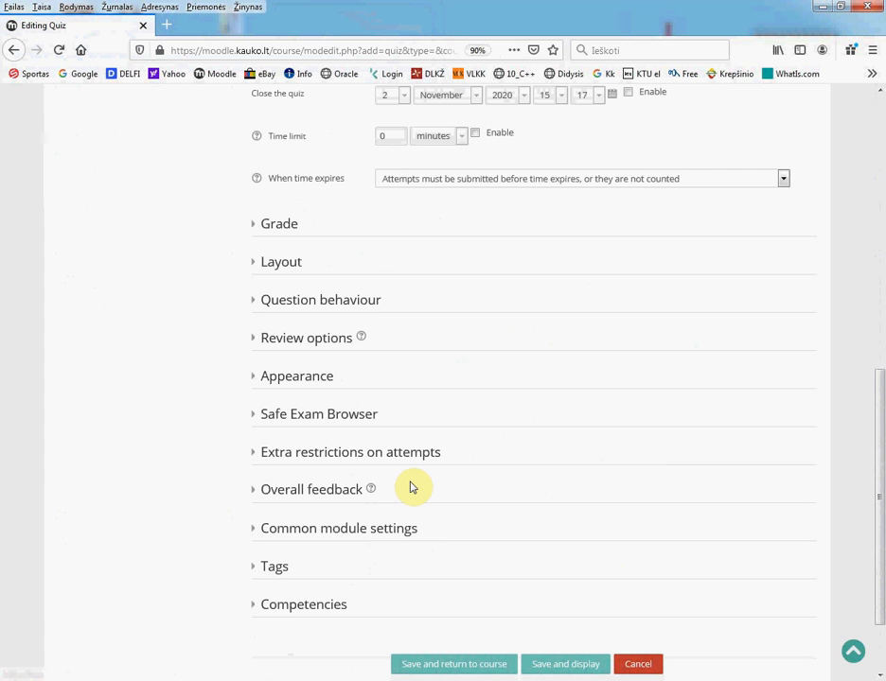
click(309, 456)
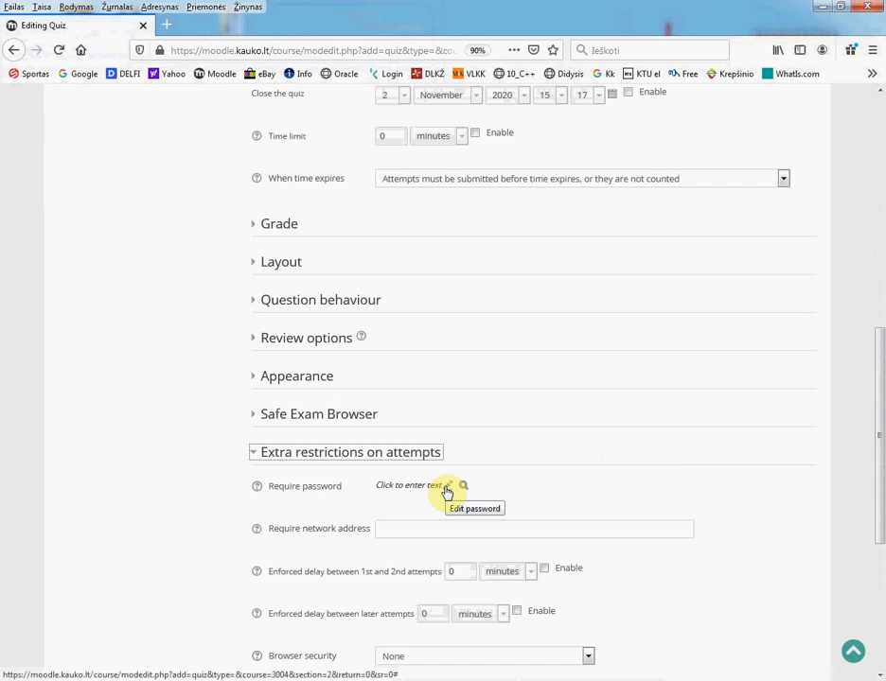
scroll(447, 492, down, 3)
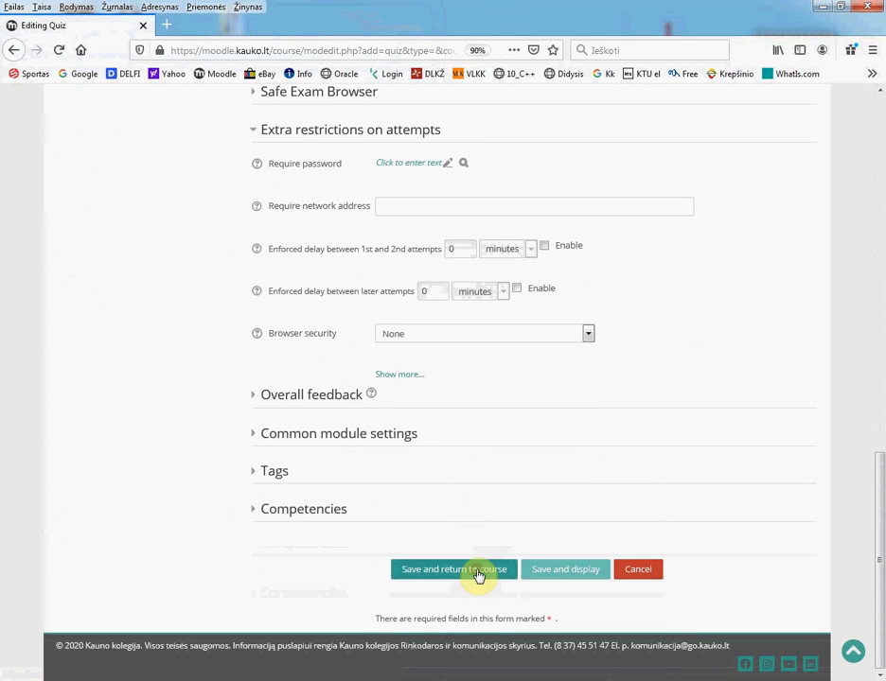
click(478, 570)
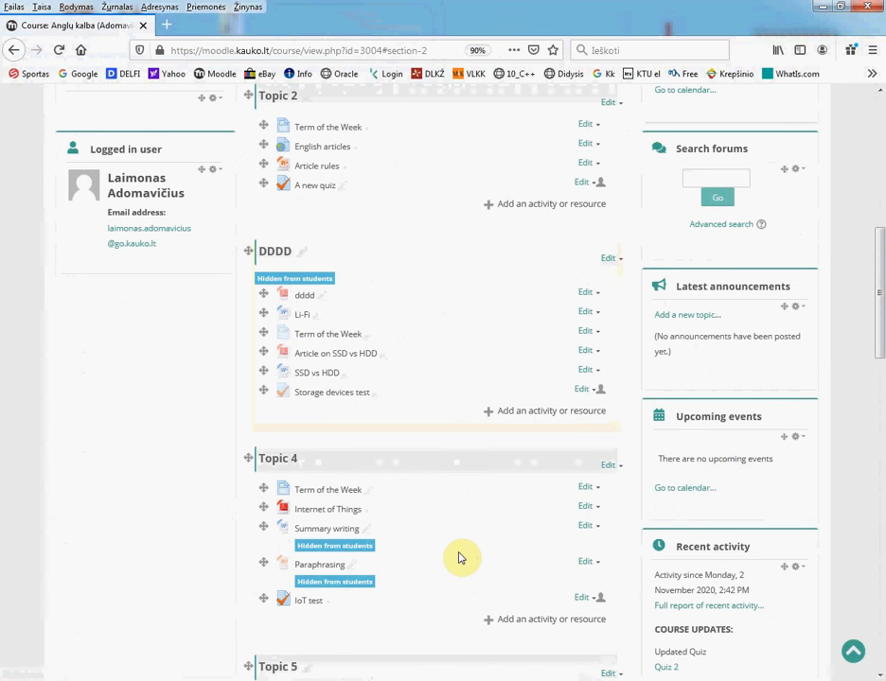
- Open "A new quiz" in Topic 2 for editing its questions
scroll(461, 558, down, 2)
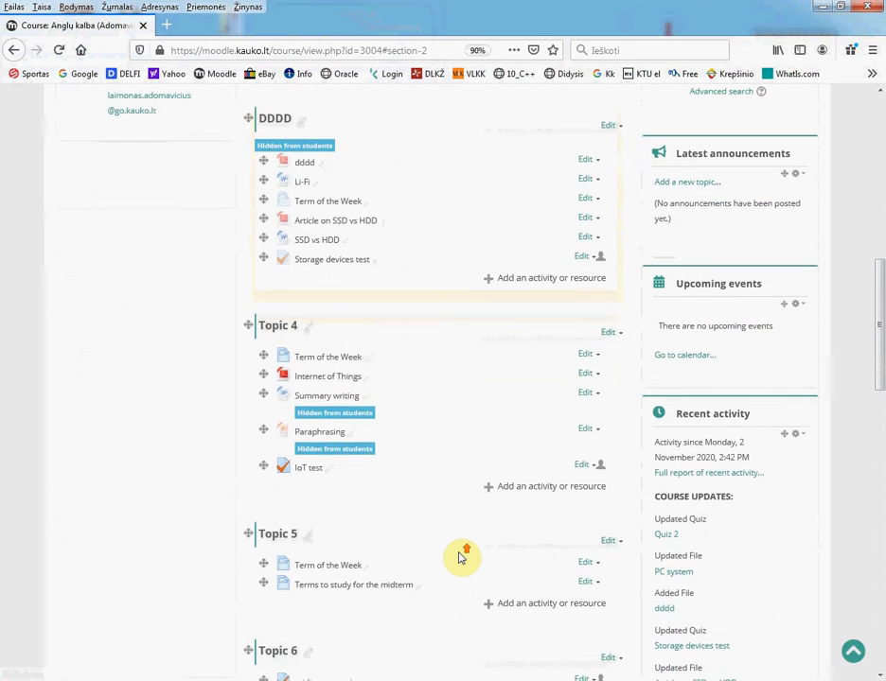
scroll(461, 558, up, 3)
scroll(461, 559, up, 4)
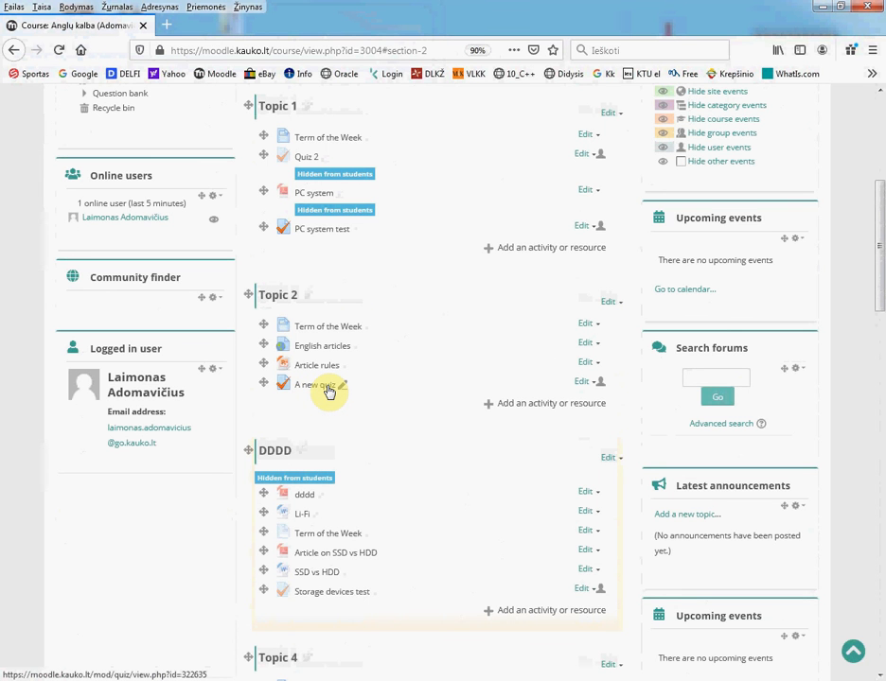
click(328, 388)
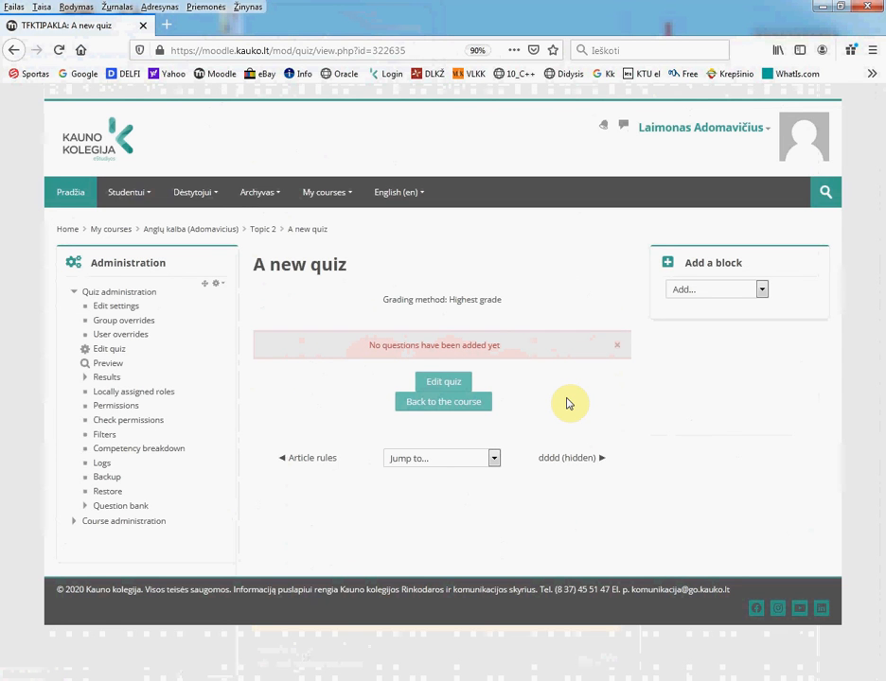
click(444, 383)
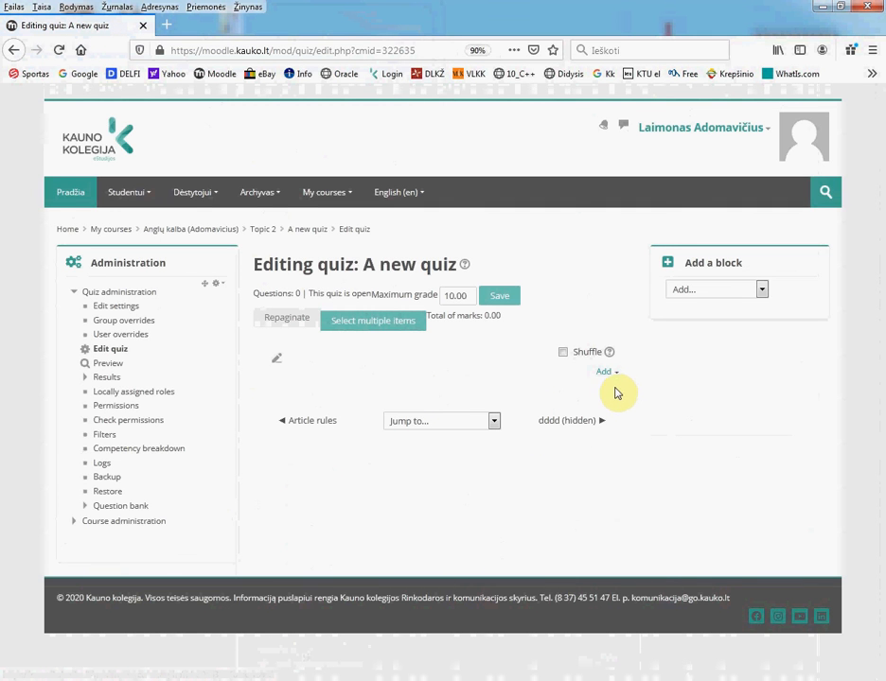
- Add "Parts of speech", "express true/false" and "true/false (exam)" to the quiz from the question bank's English category
click(614, 374)
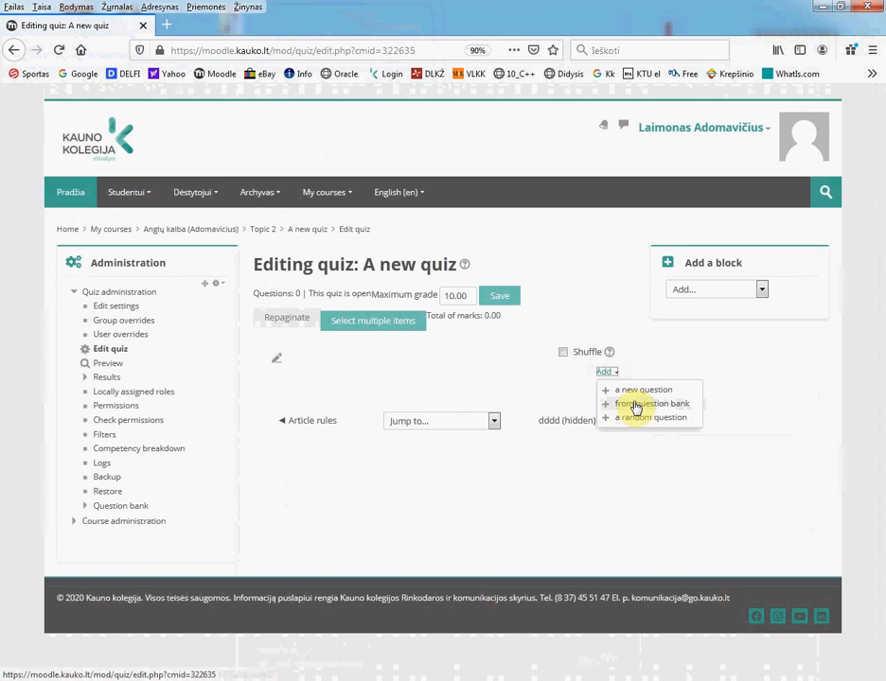
click(634, 406)
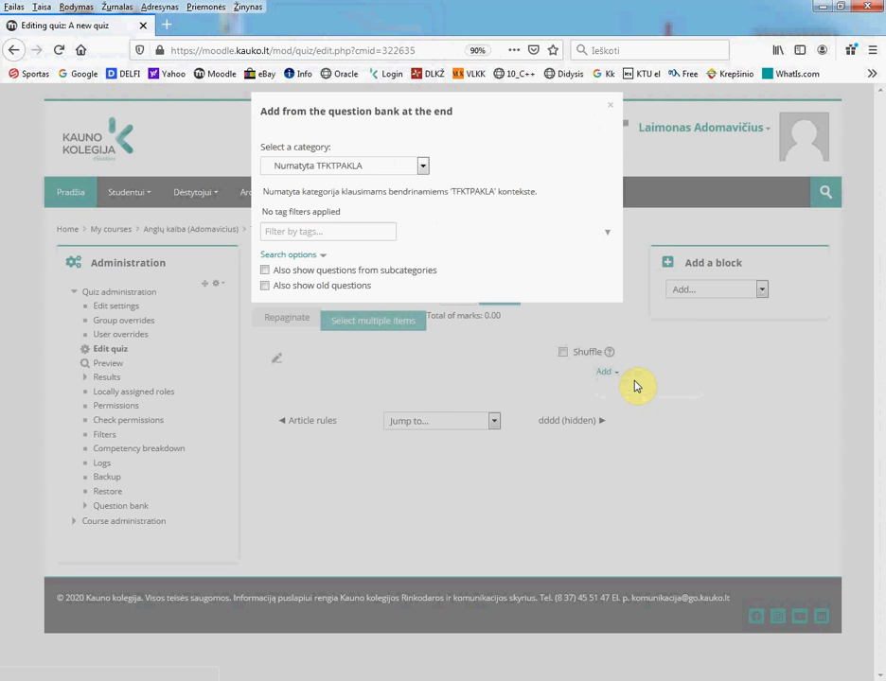
click(421, 166)
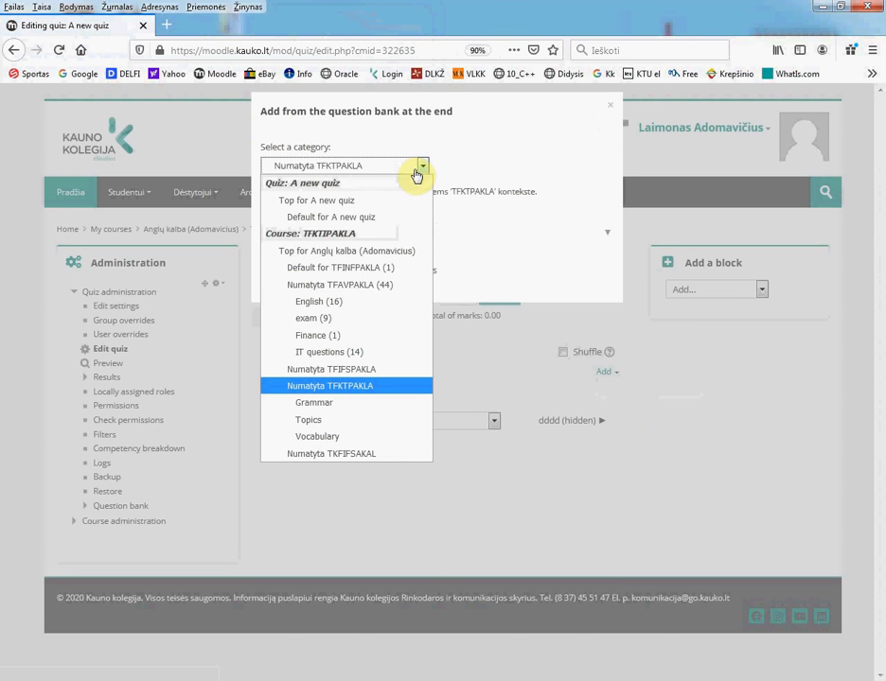
click(333, 301)
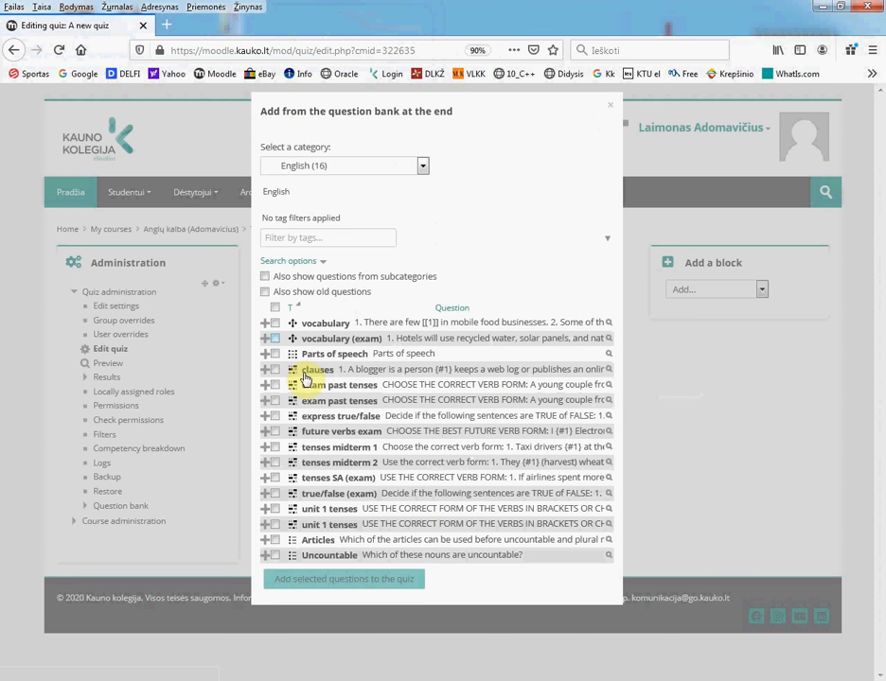
click(275, 355)
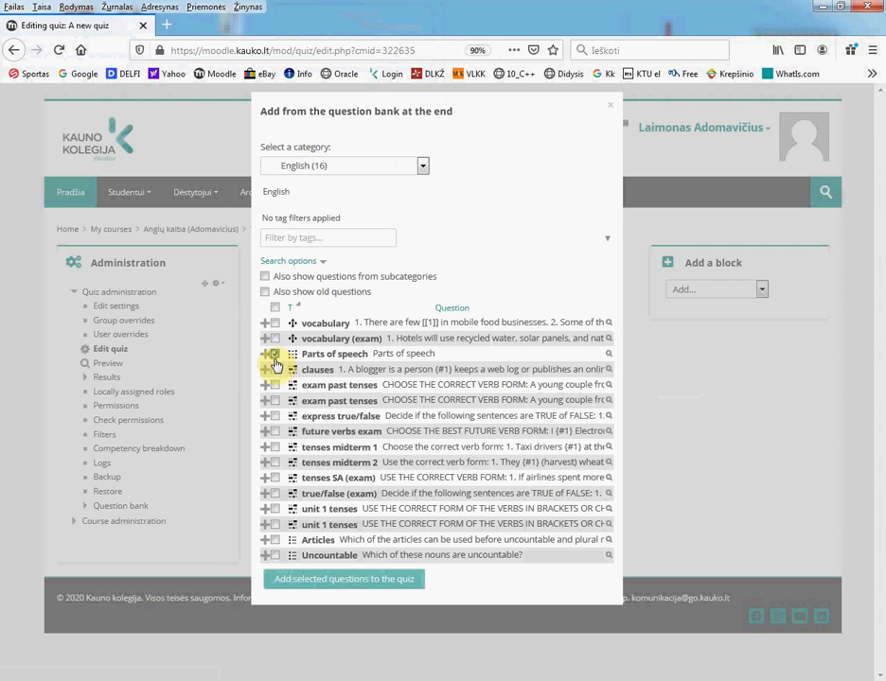
click(275, 416)
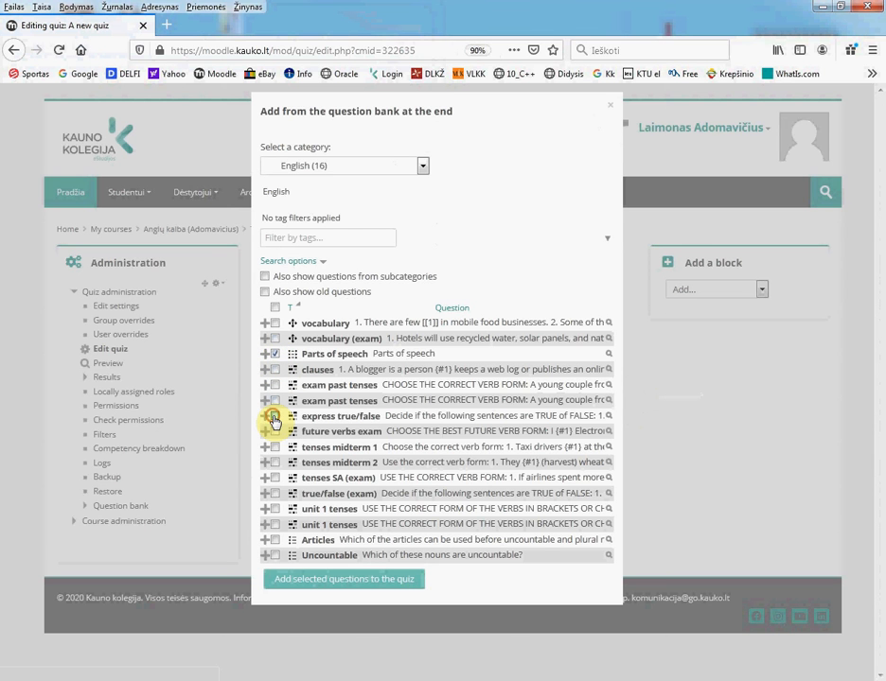
click(274, 493)
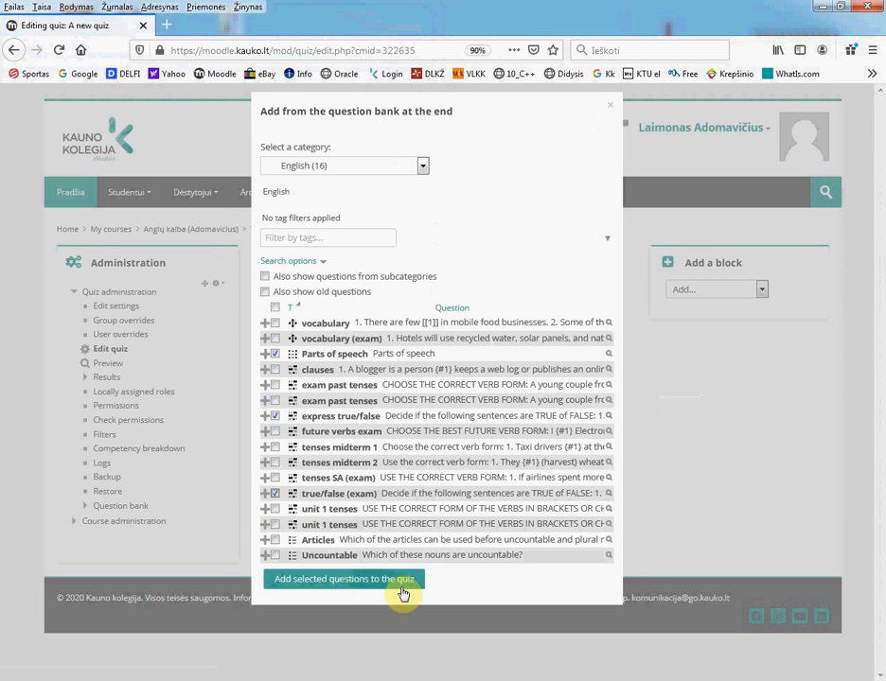
click(339, 582)
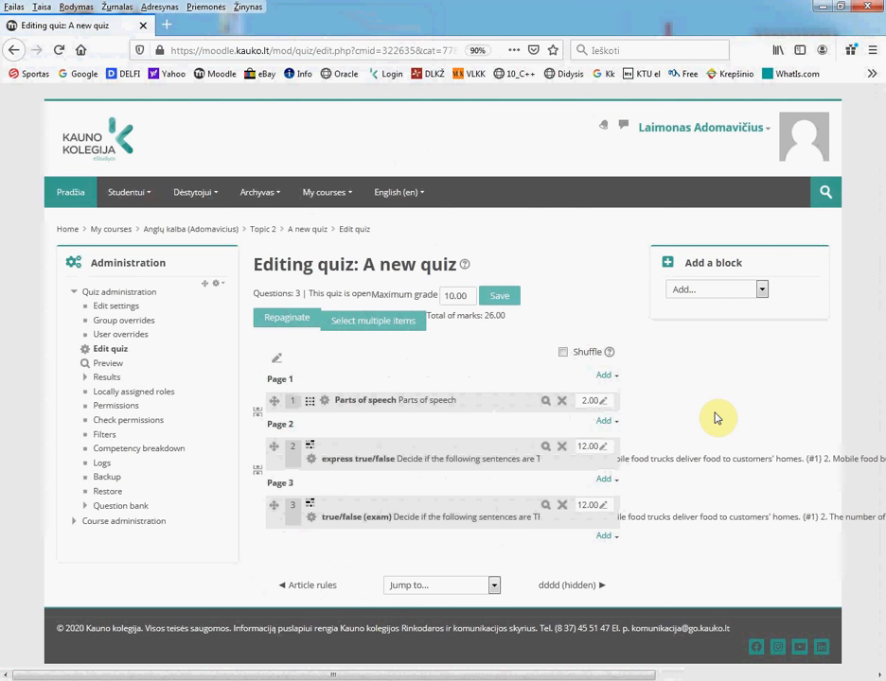
- Turn on question shuffling for "A new quiz" and save the quiz's maximum grade
click(563, 355)
click(504, 297)
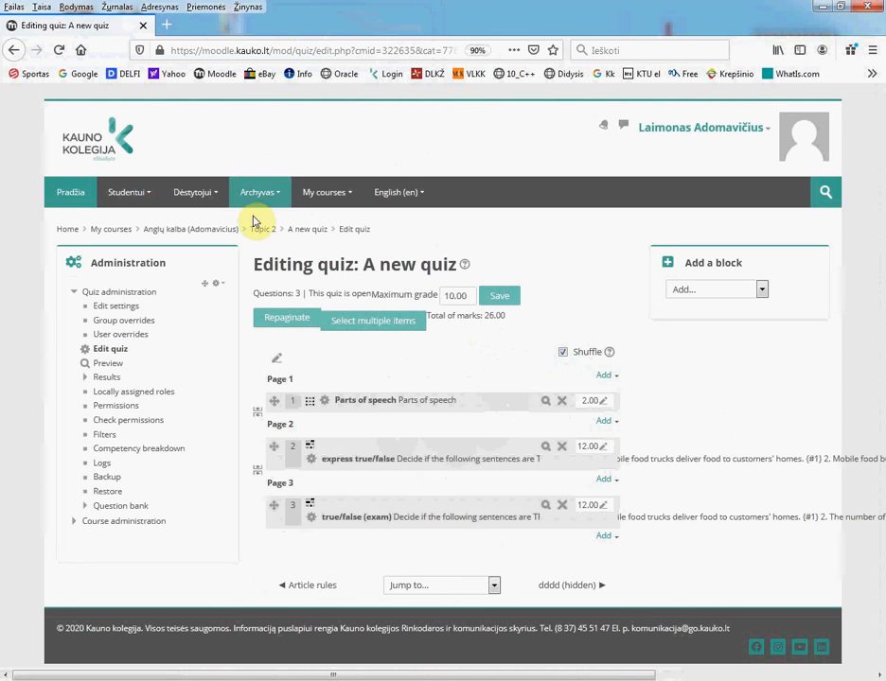
- Return to the course, open "A new quiz" in Topic 2 and preview its first page of questions
click(225, 233)
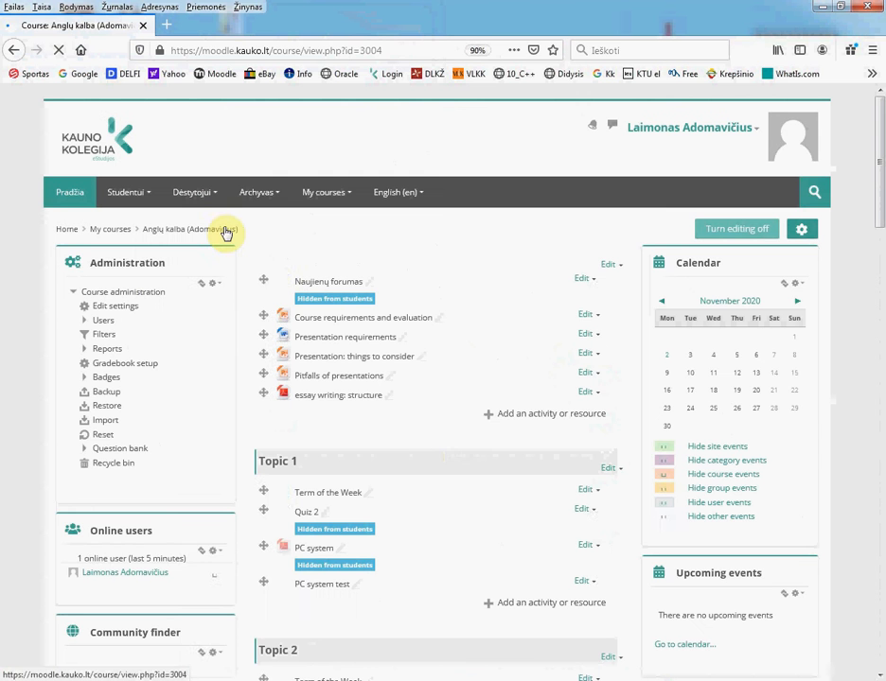
scroll(427, 457, down, 3)
scroll(428, 457, down, 5)
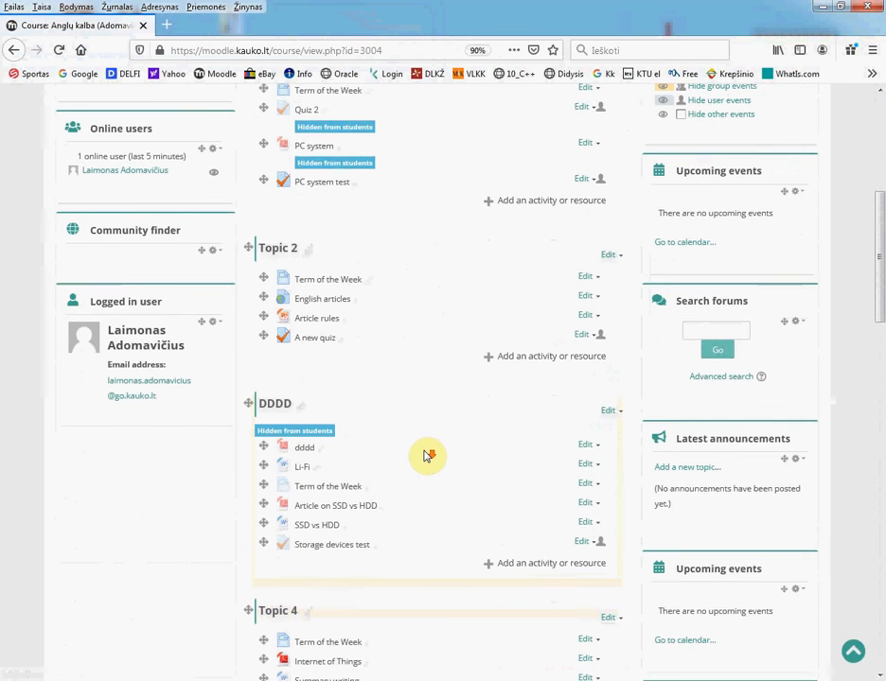
scroll(316, 221, down, 3)
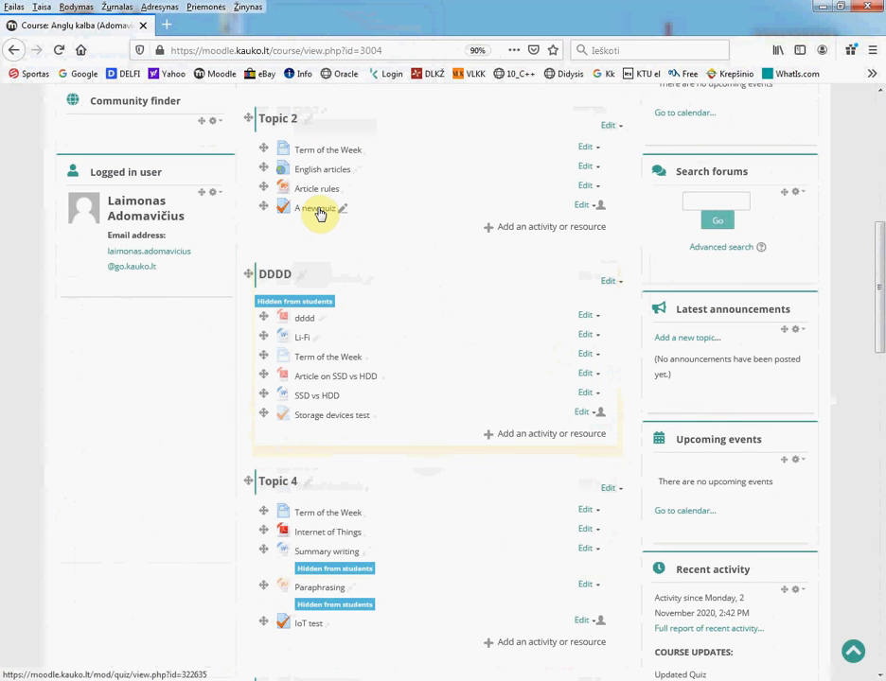
click(317, 209)
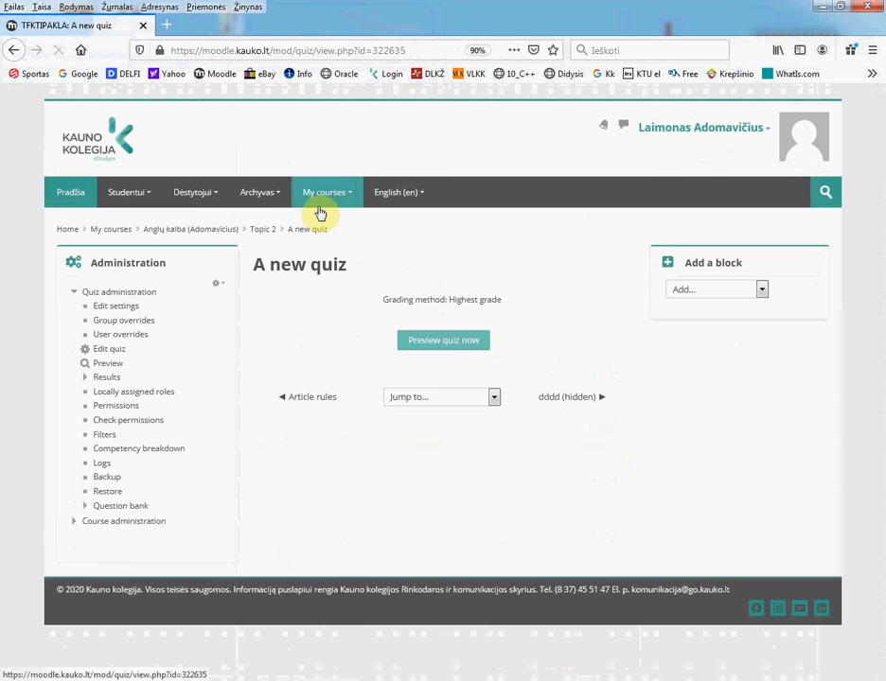
click(453, 343)
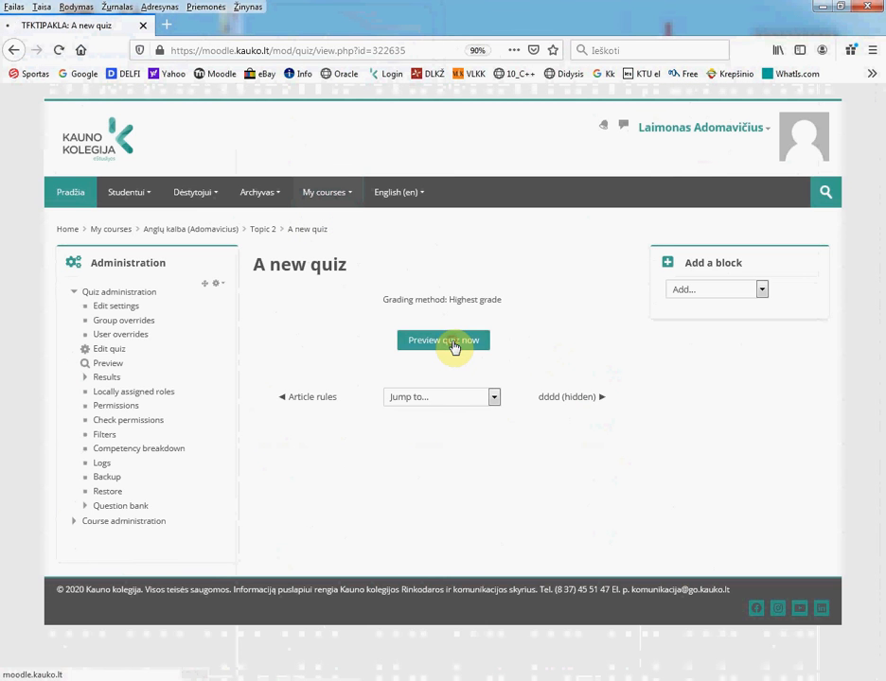
scroll(696, 465, down, 3)
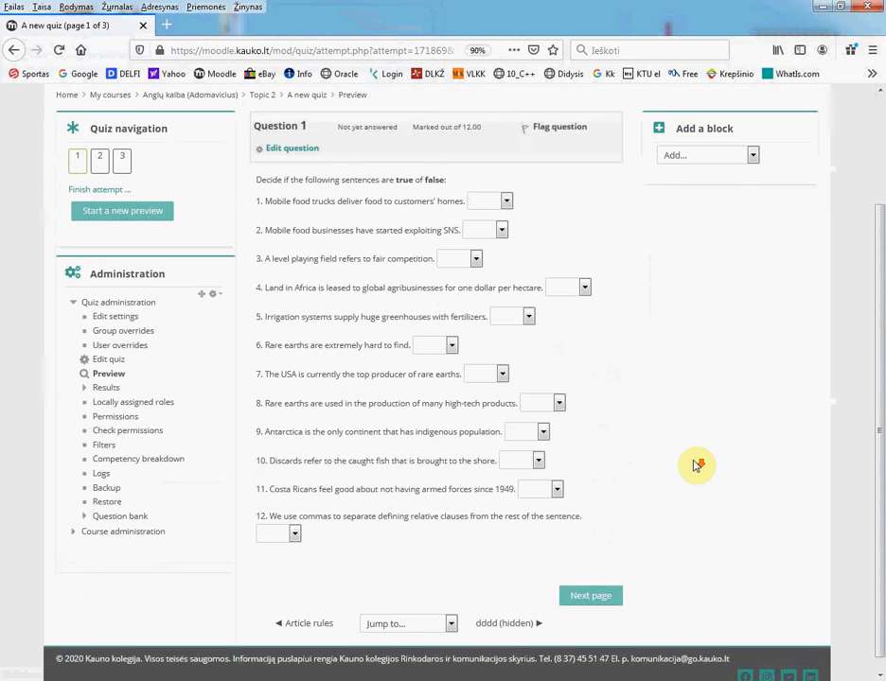
scroll(695, 466, up, 3)
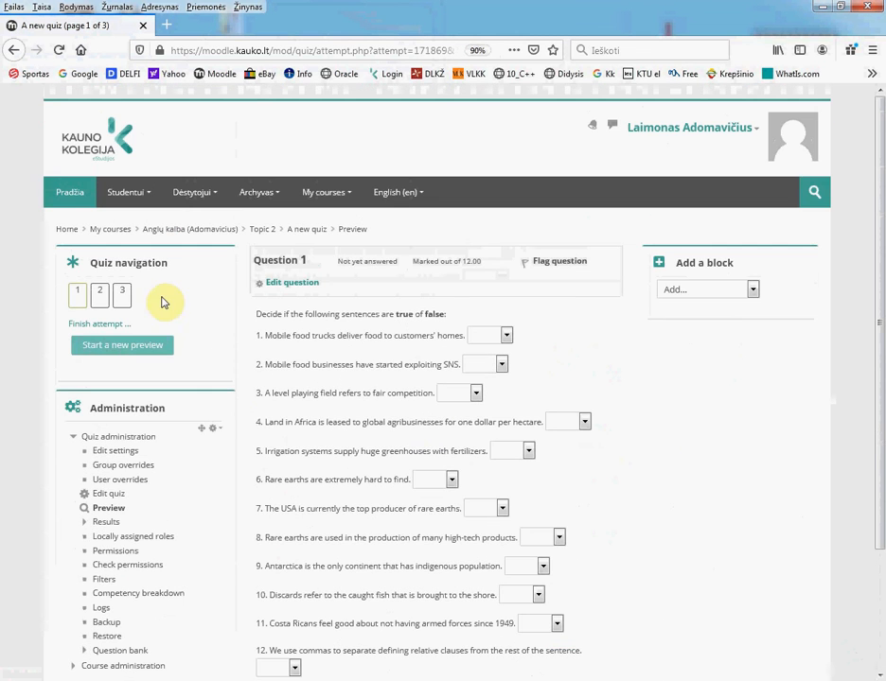
- Show question 2 of the "A new quiz" preview and look over its true/false sentences
click(102, 297)
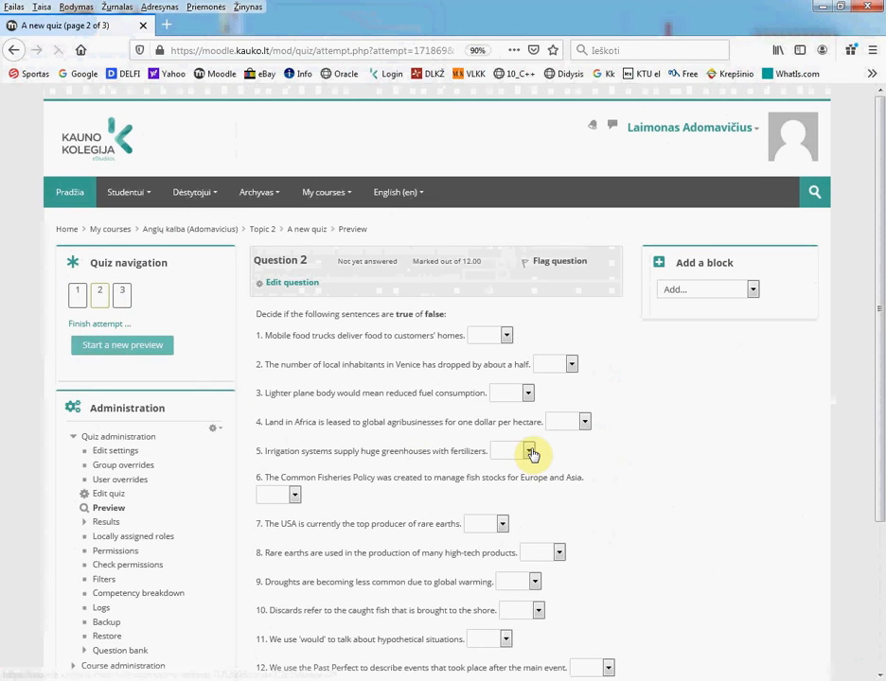
scroll(530, 454, down, 2)
scroll(530, 454, up, 2)
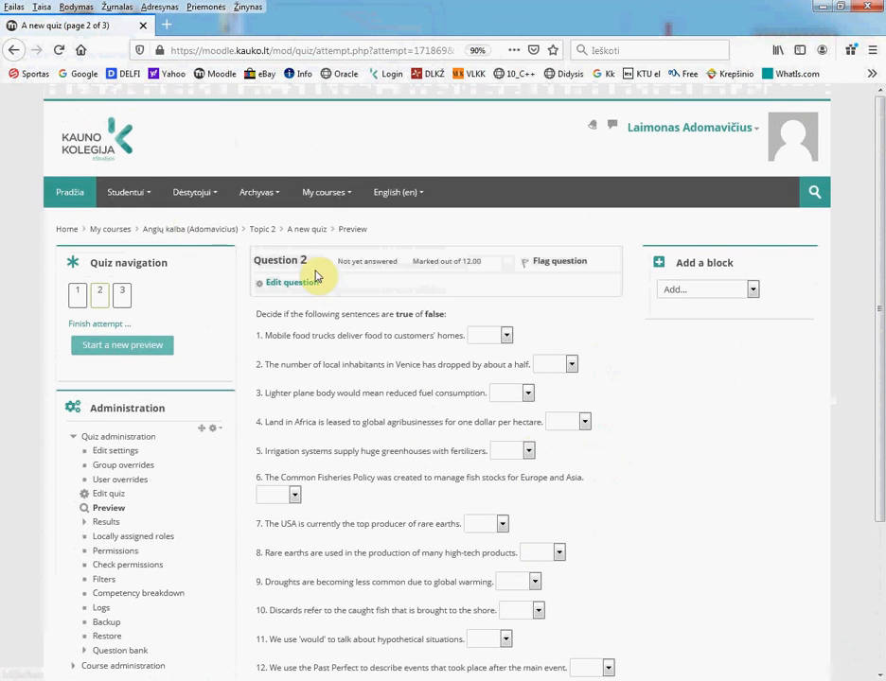
- Leave the quiz preview for the course page and look through its topics down to Topic 6
click(192, 232)
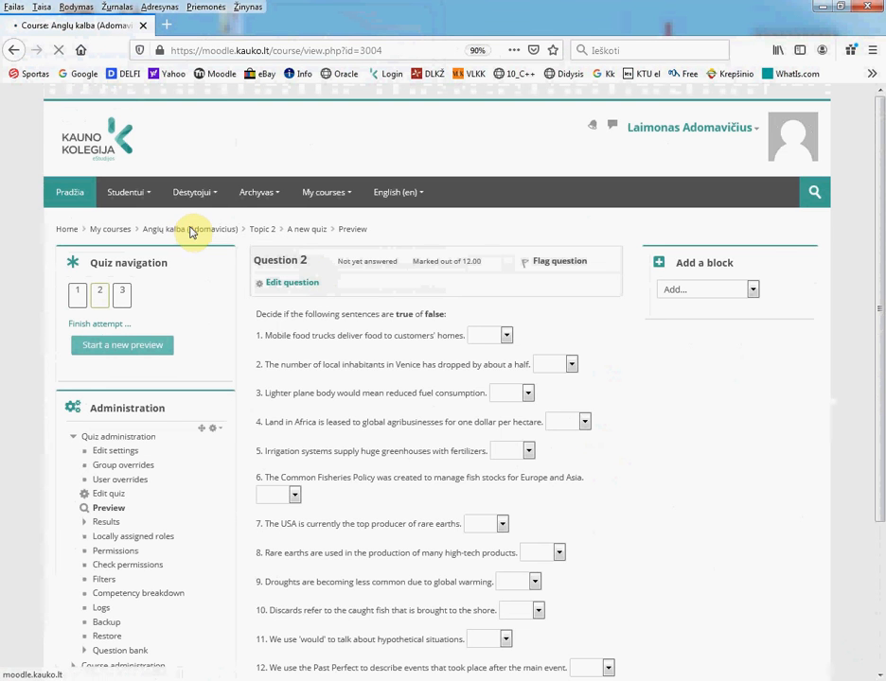
scroll(415, 410, down, 5)
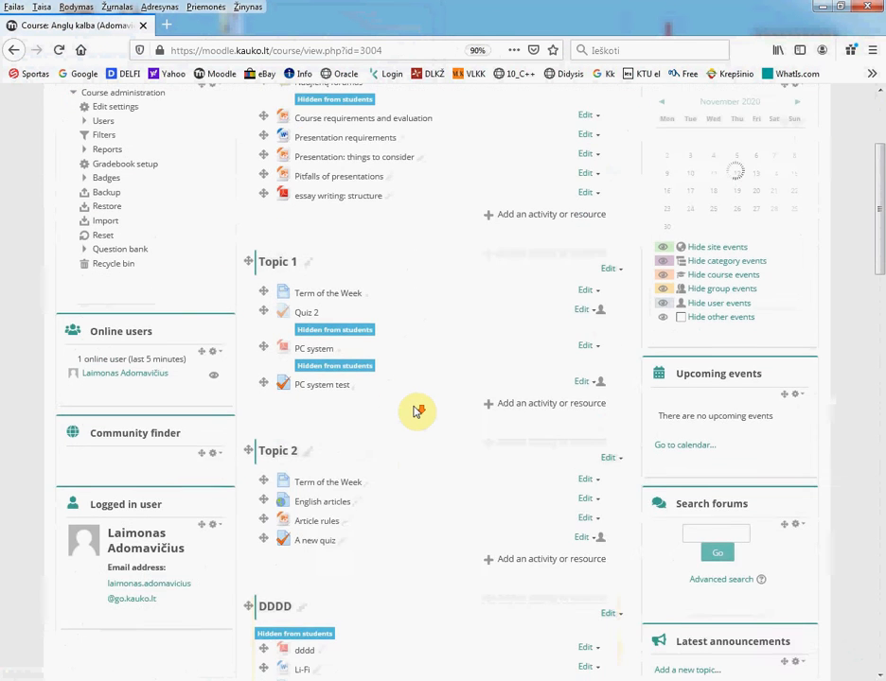
scroll(415, 410, down, 2)
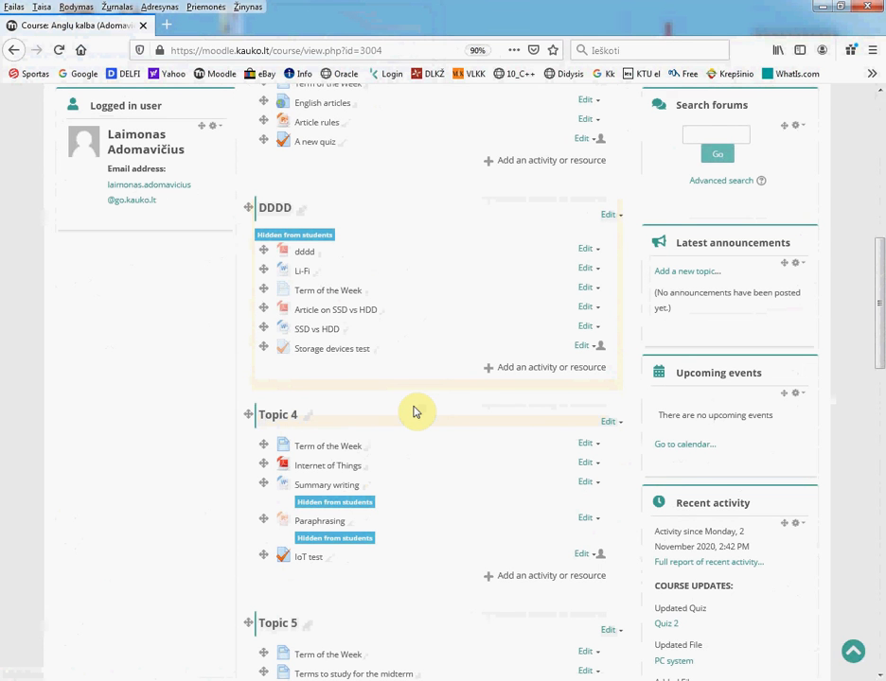
scroll(415, 411, down, 2)
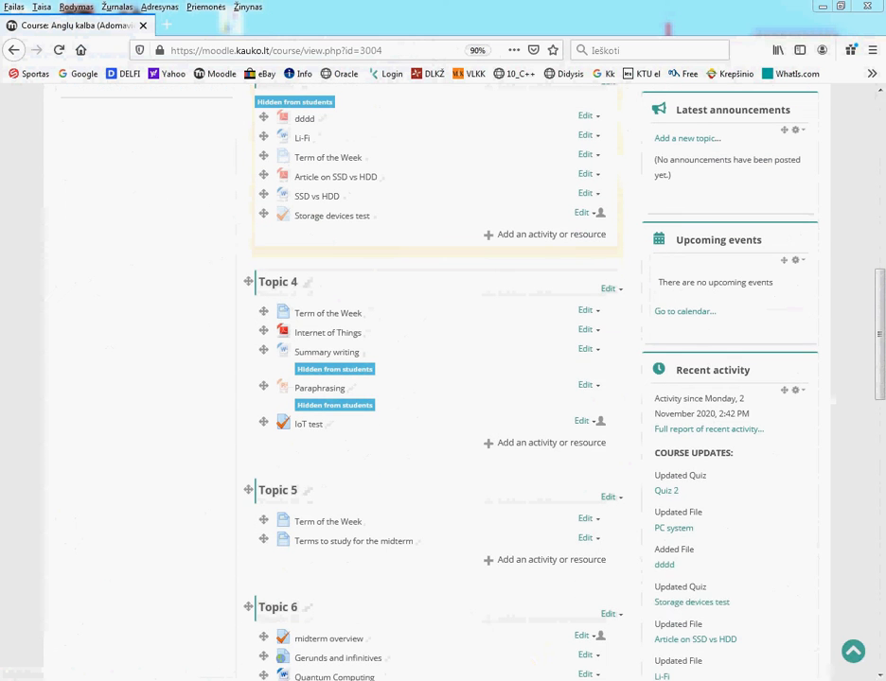